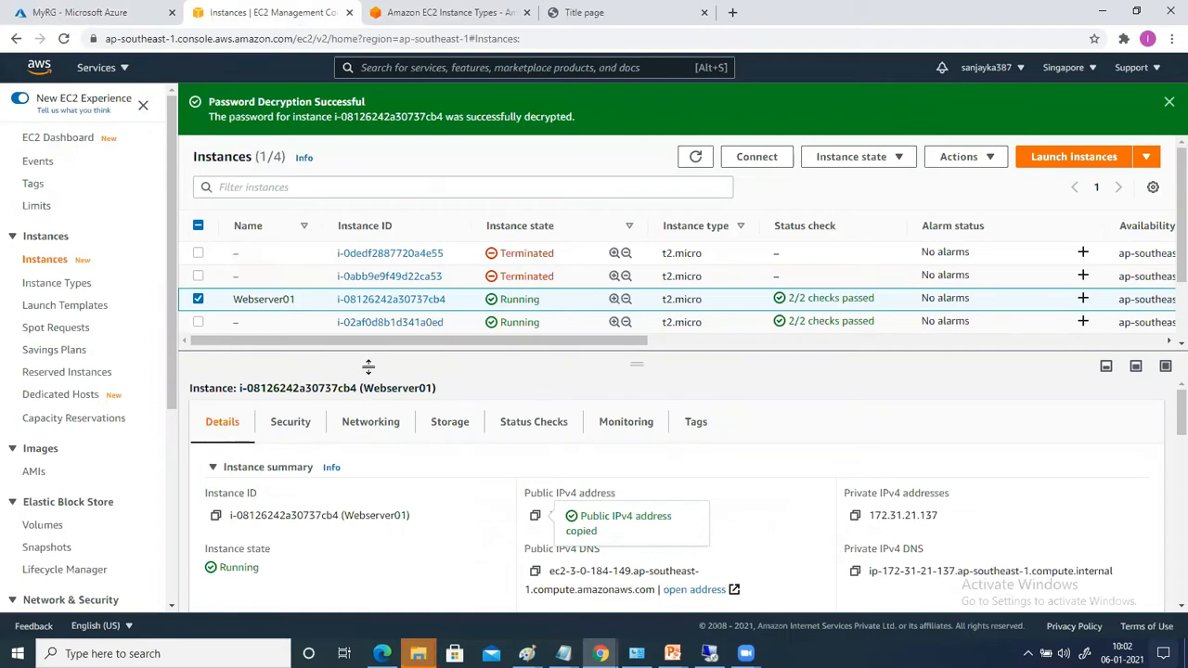
# Terminate the running Webserver01 instance together with the other running unnamed instance and dismiss the notification banners.
pyautogui.click(198, 323)
pyautogui.click(843, 157)
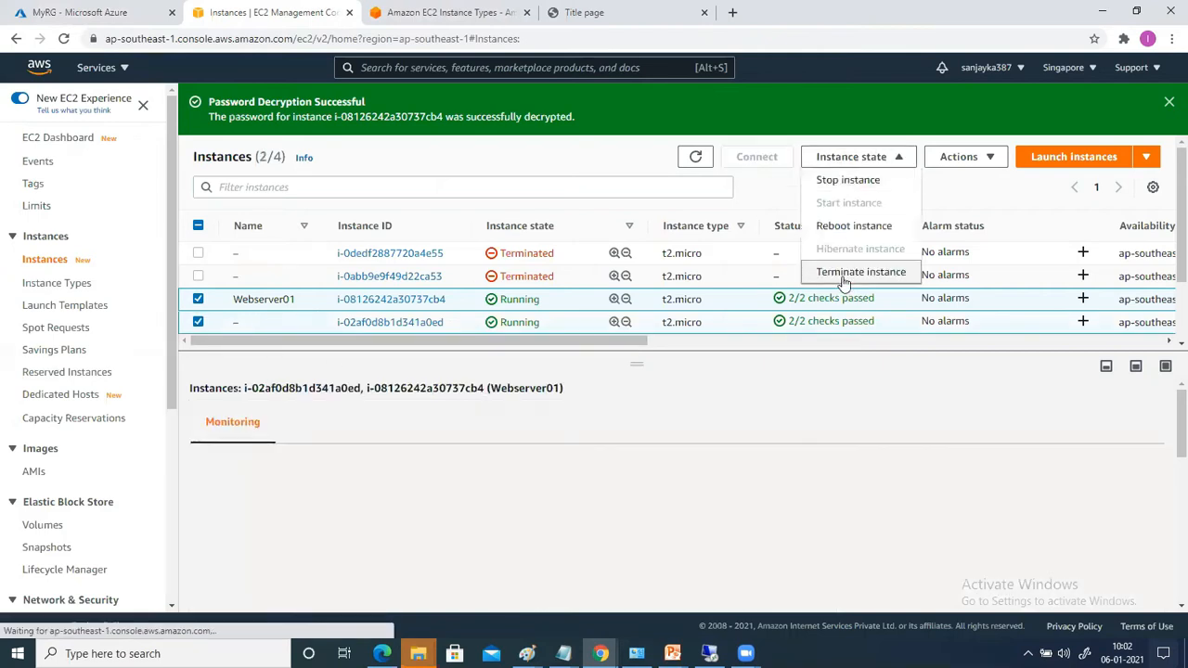
pyautogui.click(843, 276)
pyautogui.click(827, 438)
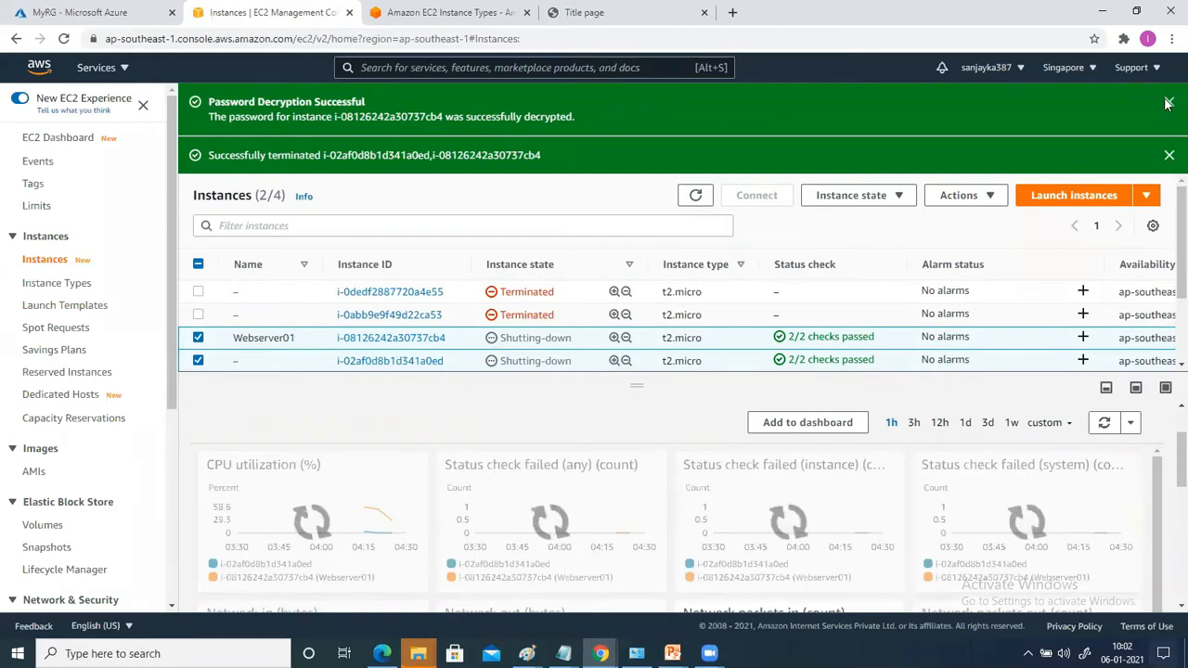
pyautogui.click(1169, 155)
pyautogui.click(1169, 102)
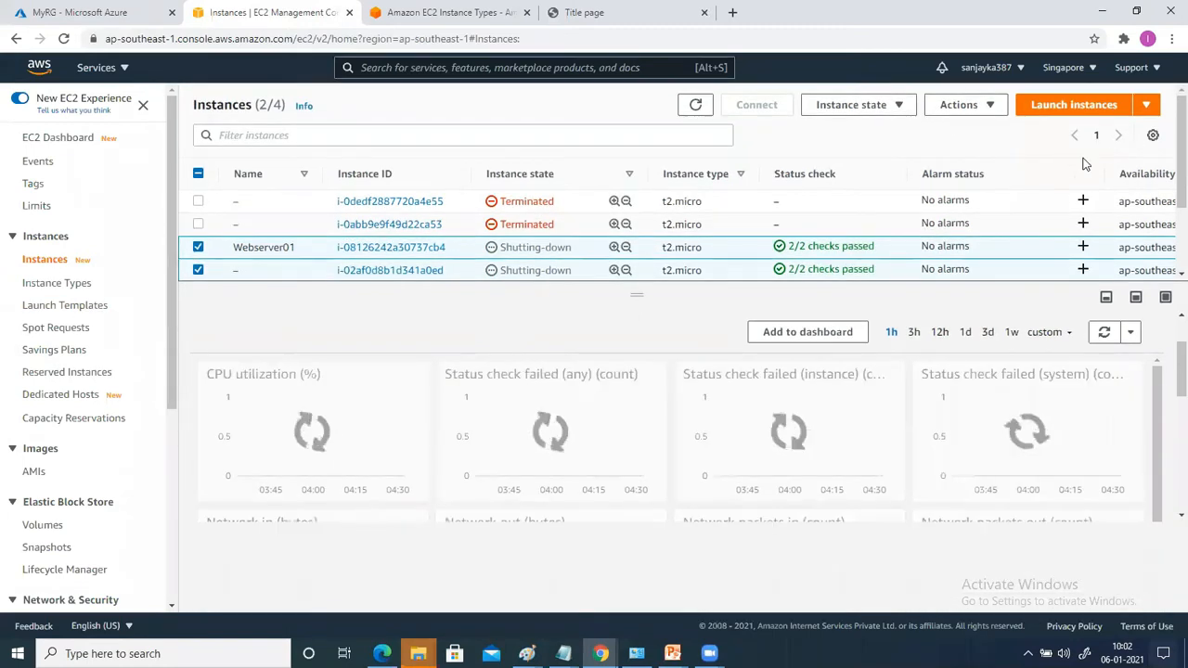
# Start launching a new instance from the 64-bit (x86) Amazon Linux 2 AMI, keeping the t2.micro instance type.
pyautogui.click(1063, 107)
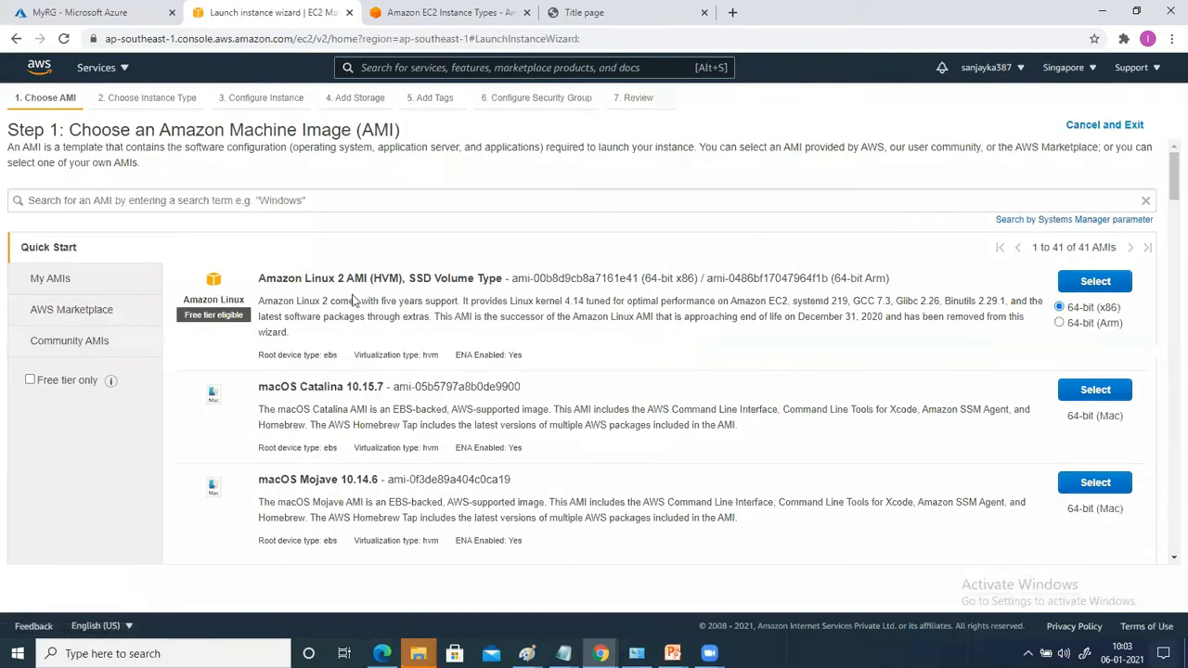
pyautogui.scroll(-2, 306, 369)
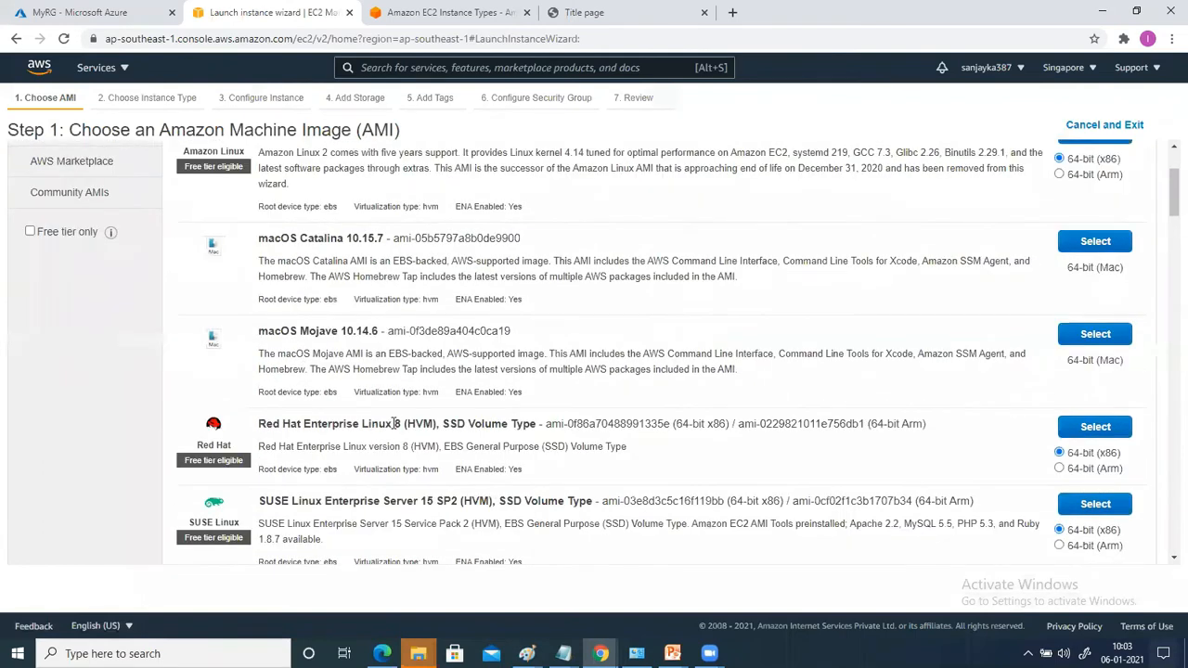
pyautogui.scroll(-1, 397, 423)
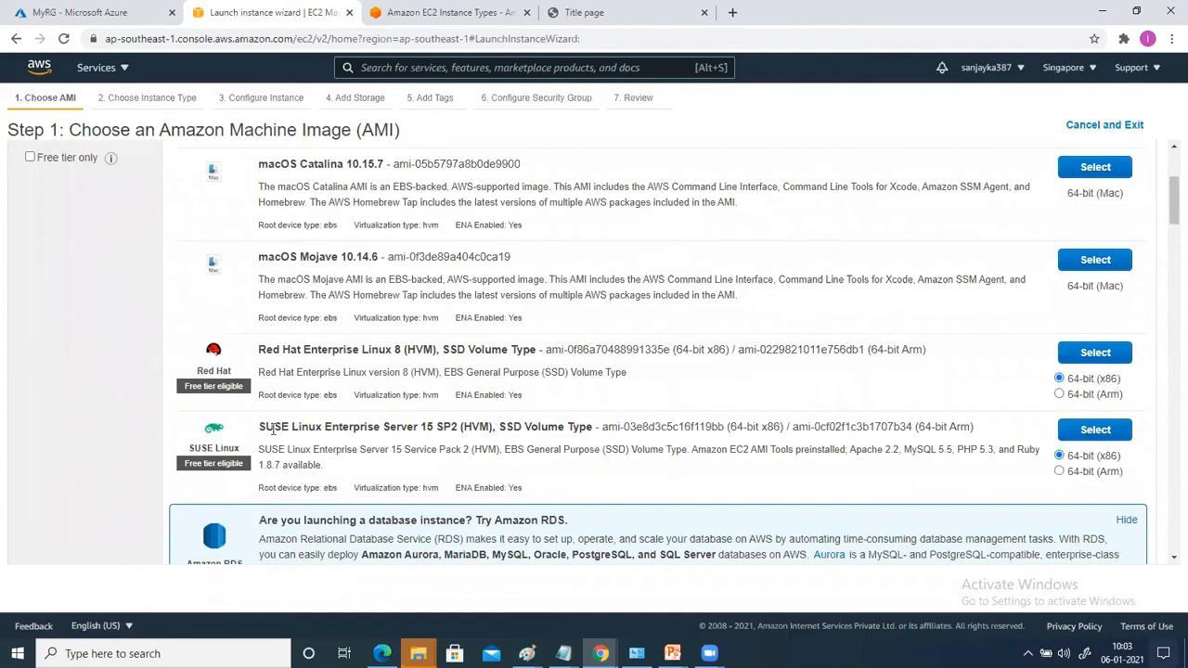
pyautogui.scroll(-3, 300, 423)
pyautogui.scroll(3, 301, 429)
pyautogui.scroll(3, 301, 429)
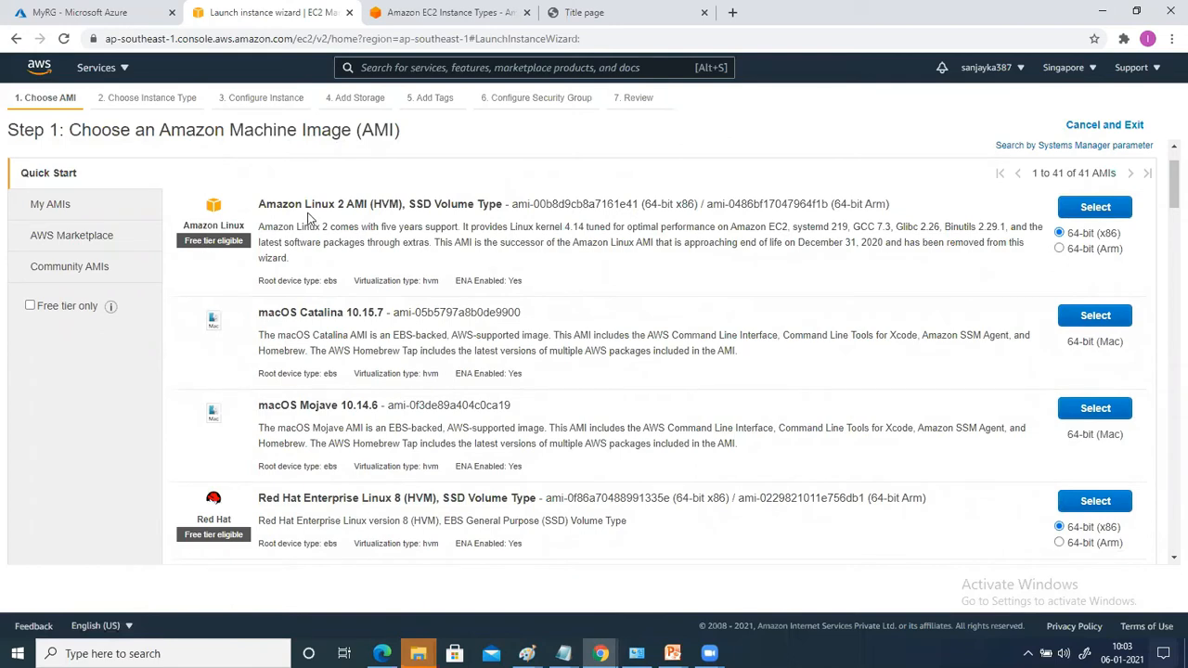
pyautogui.click(1095, 206)
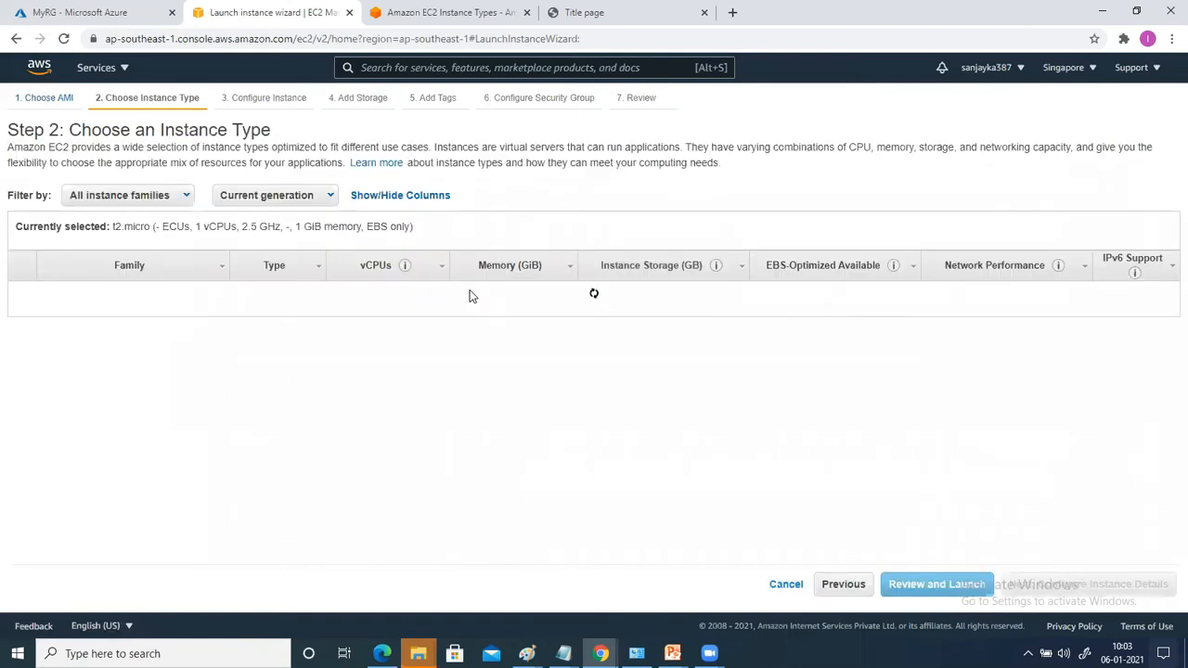
pyautogui.moveTo(258, 335)
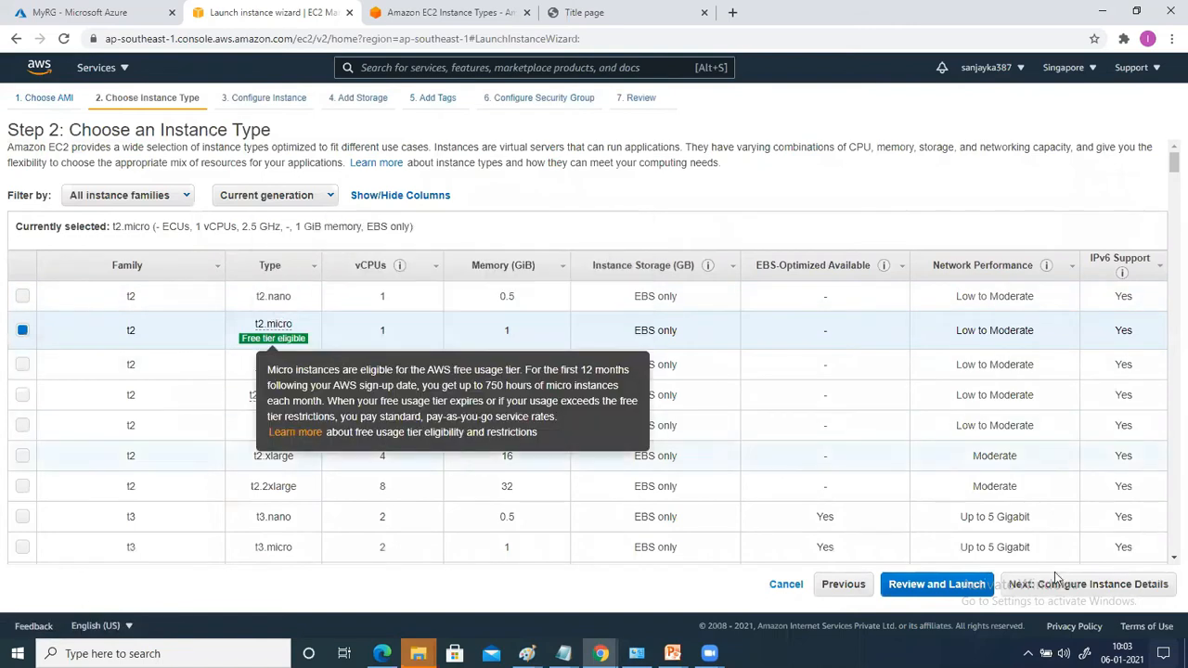
pyautogui.click(1054, 587)
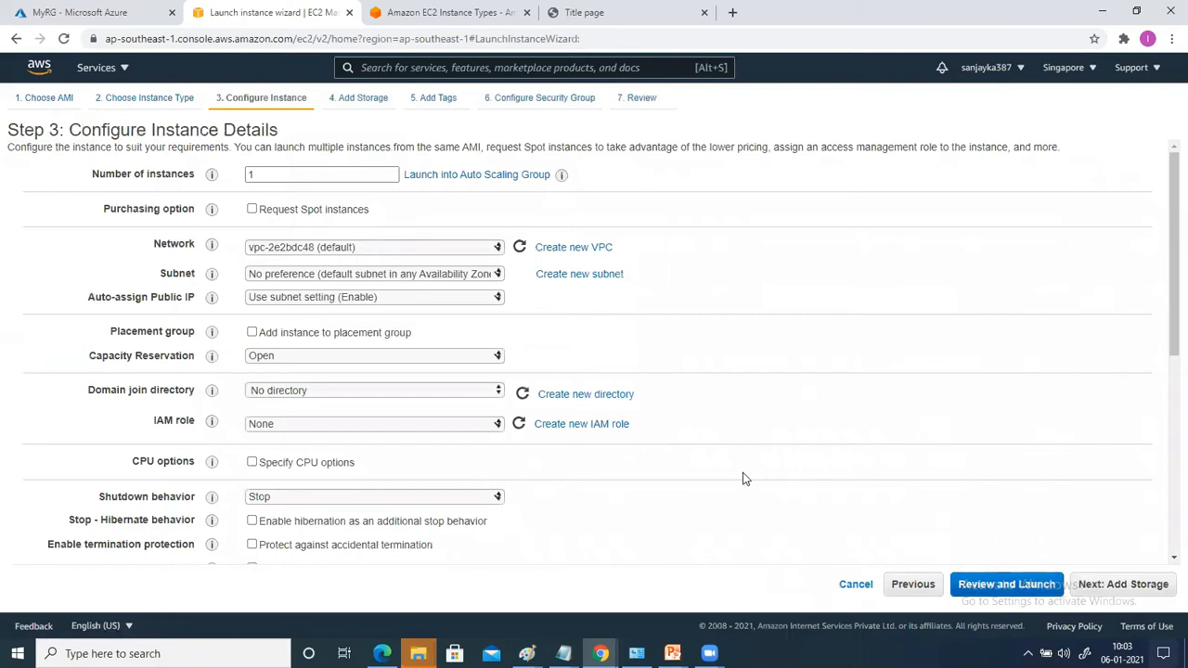
# Place the instance in the default ap-southeast-1a subnet and set Auto-assign Public IP to Enable.
pyautogui.click(289, 275)
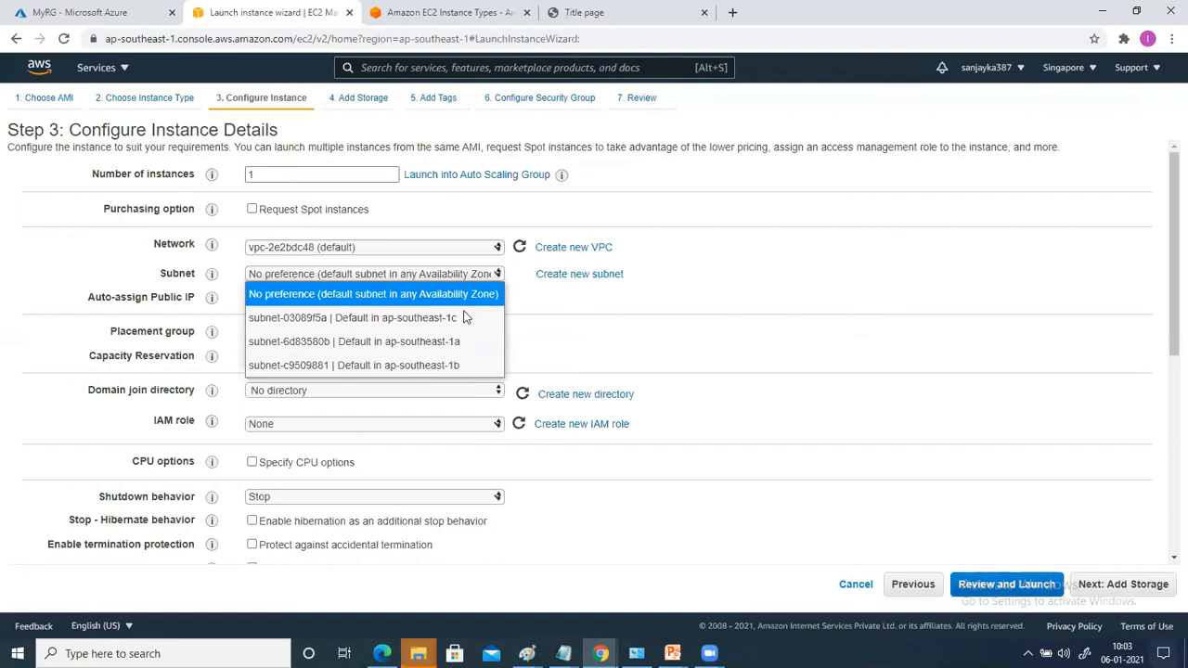
pyautogui.click(438, 344)
pyautogui.click(332, 317)
pyautogui.click(257, 359)
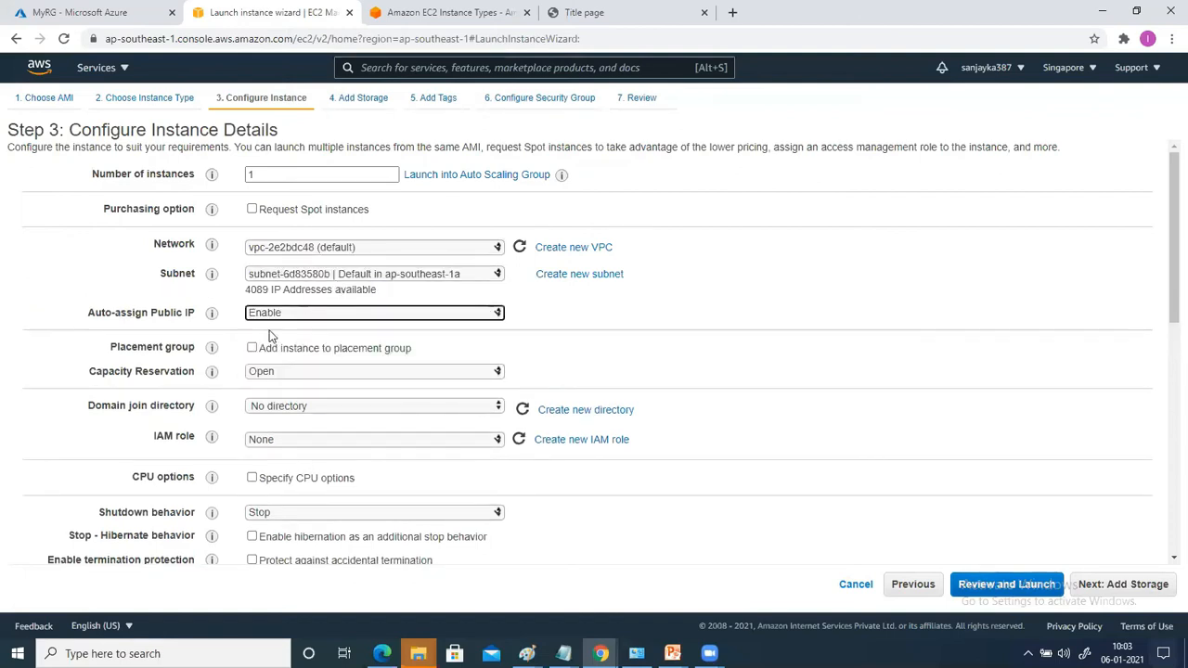
# Keep the 8 GiB General Purpose SSD (gp2) root volume and continue to the tag settings.
pyautogui.click(1130, 590)
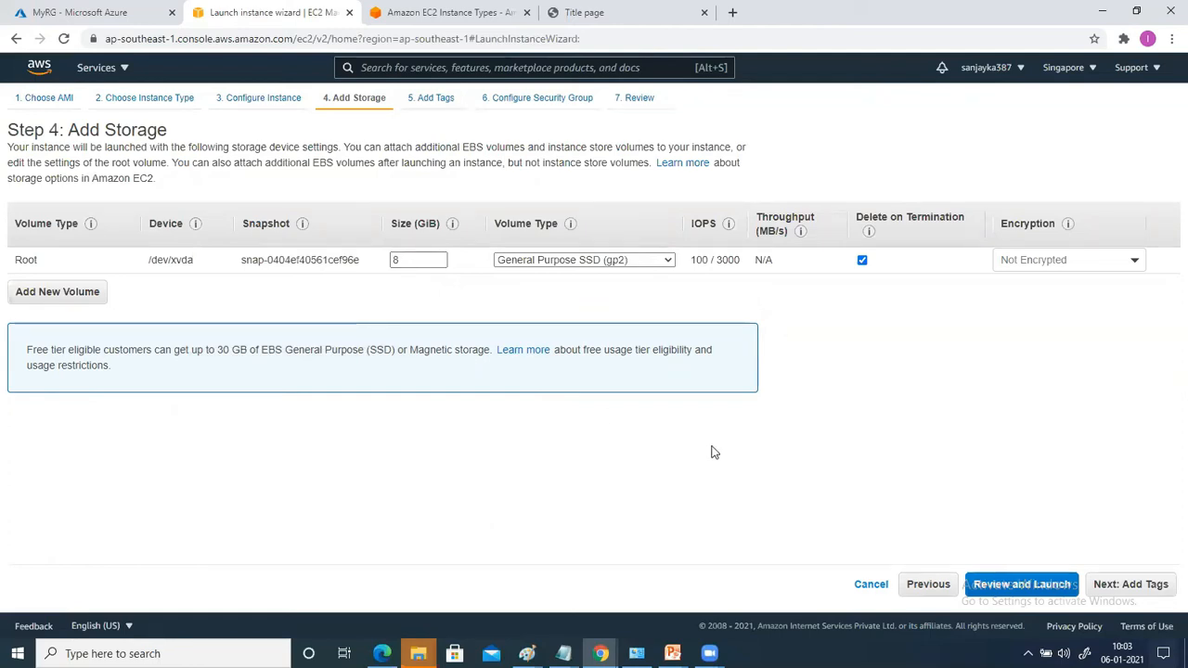
pyautogui.click(395, 261)
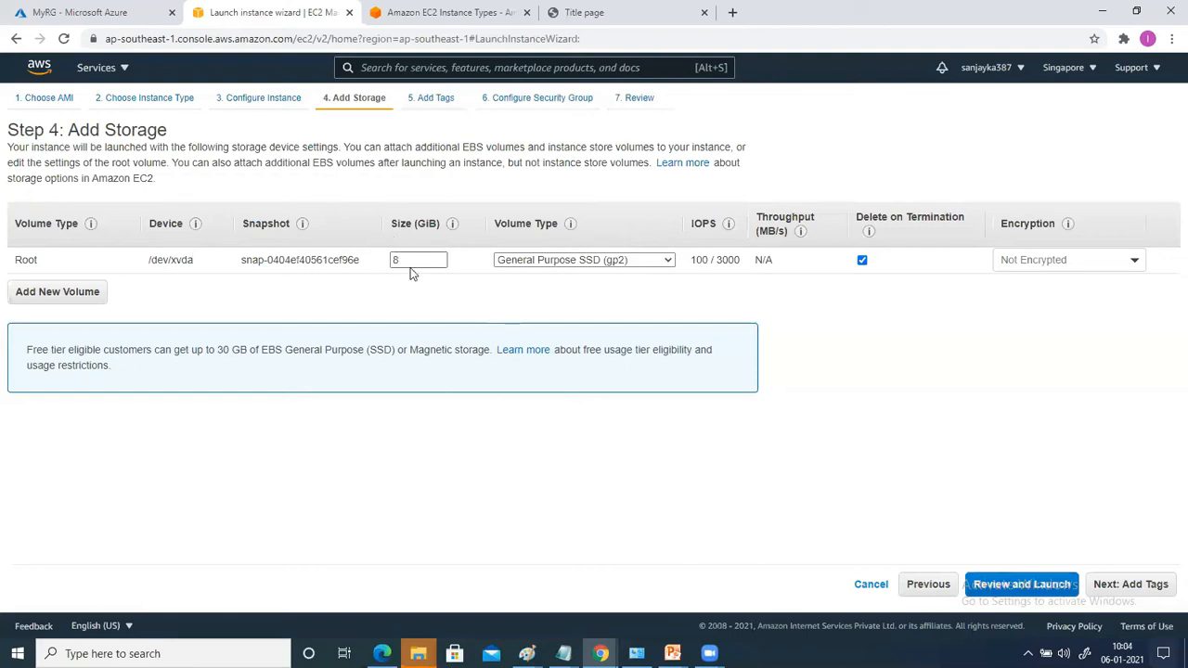
pyautogui.click(1125, 586)
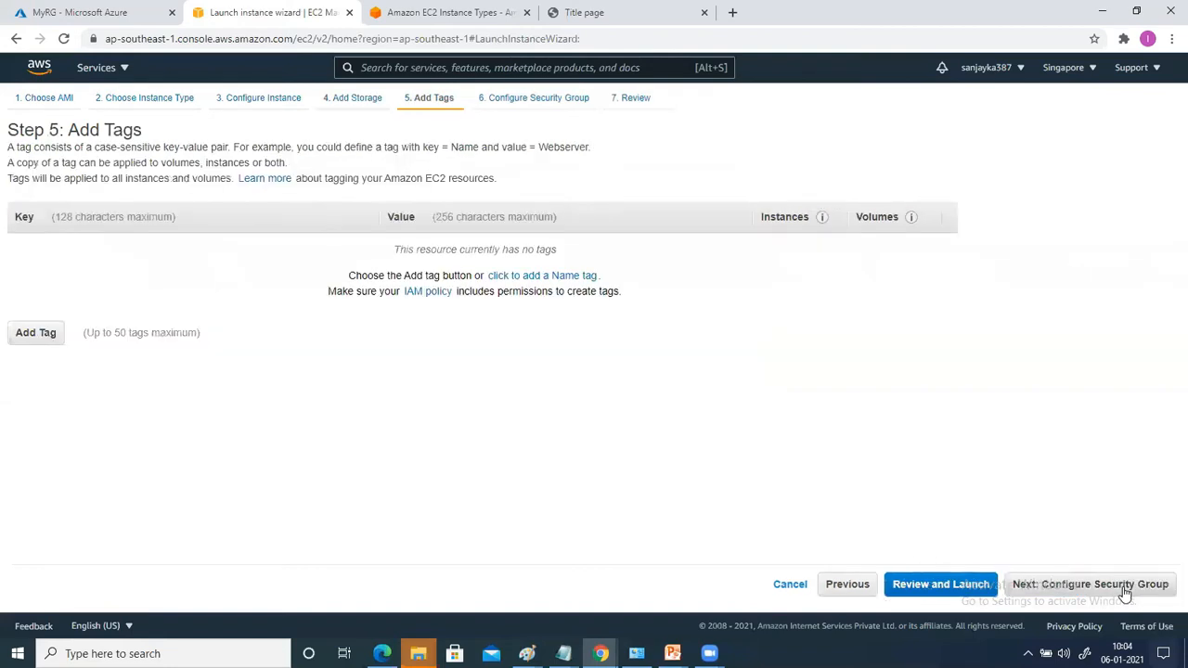
# Add a tag with key Name and value linux-ec2, and continue to the security group settings.
pyautogui.click(51, 336)
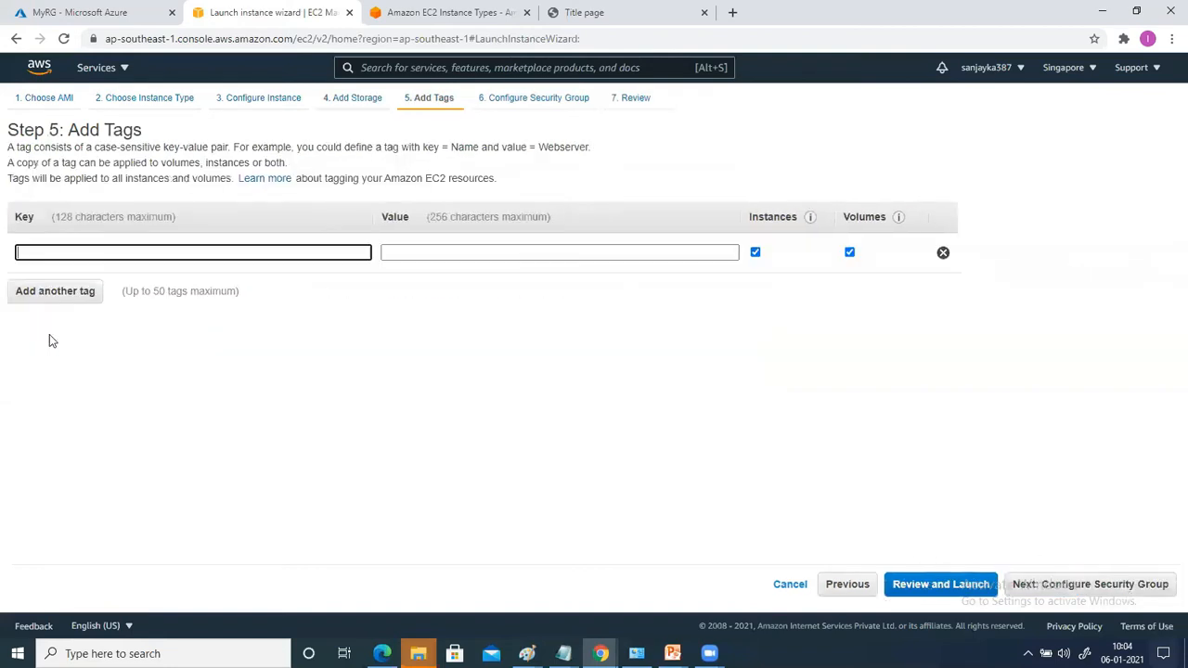
pyautogui.click(59, 255)
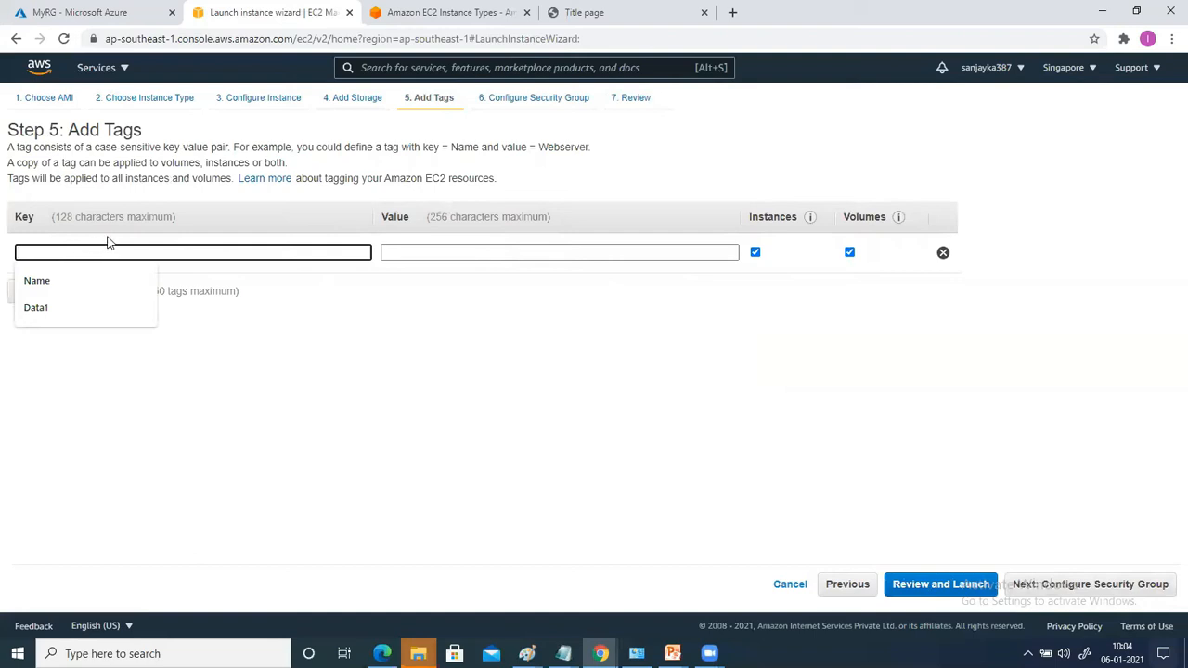
pyautogui.click(37, 281)
pyautogui.click(419, 253)
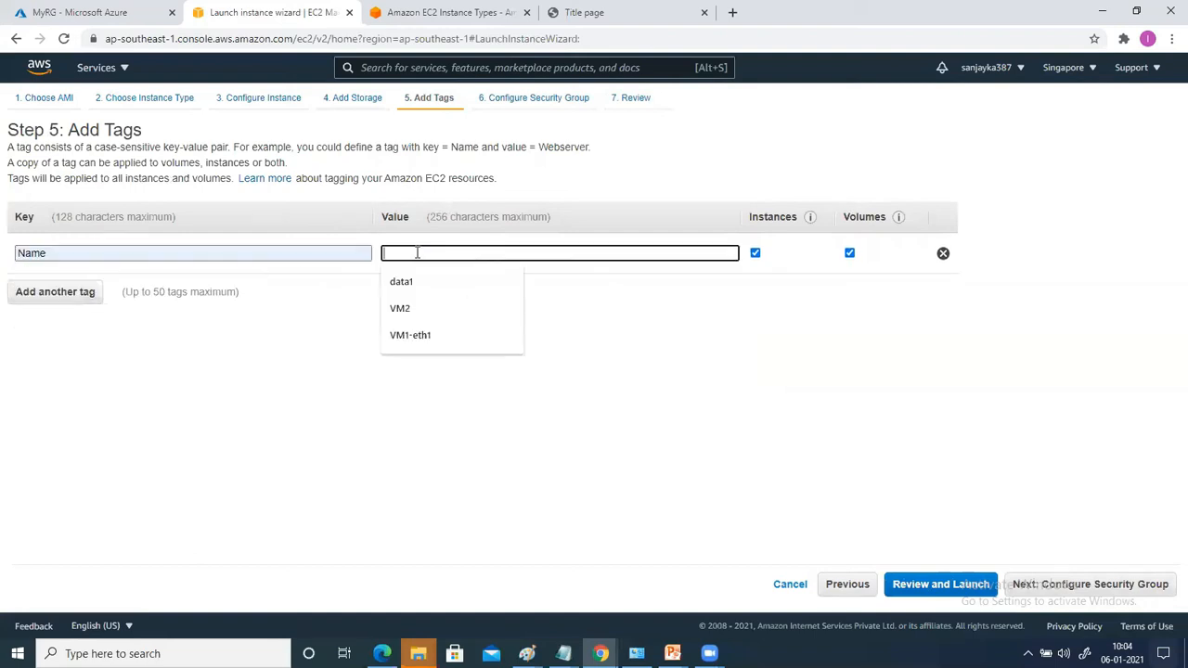
pyautogui.write('linux-vm')
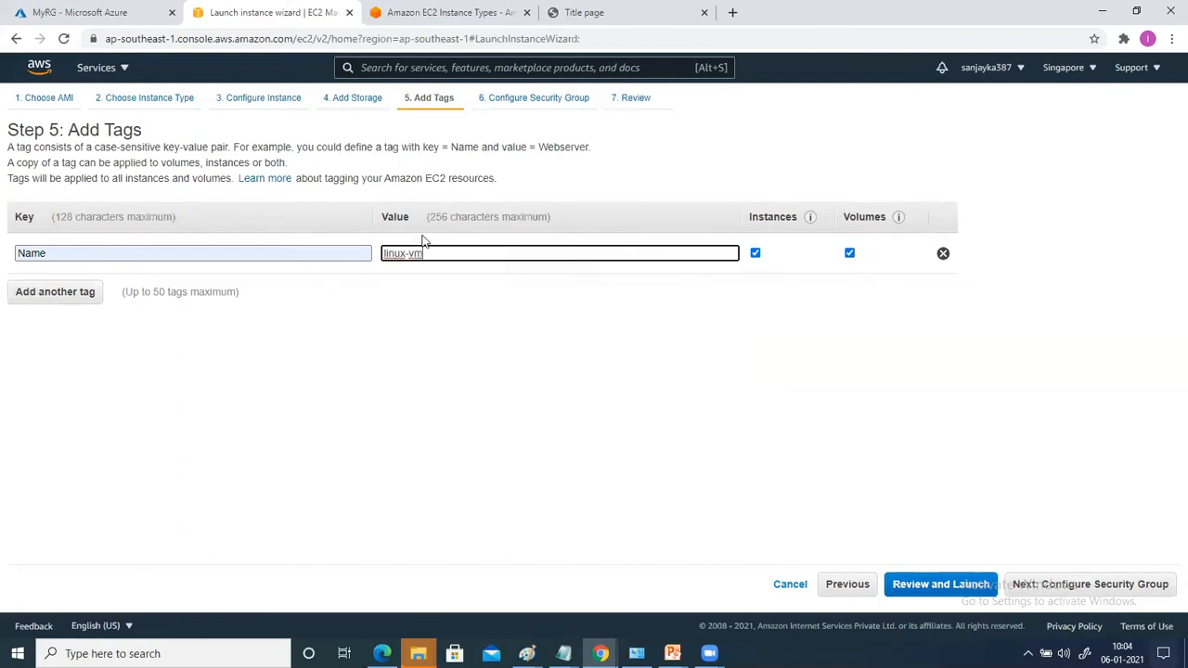
pyautogui.press('BackSpace')
pyautogui.write('ec2')
pyautogui.click(1097, 586)
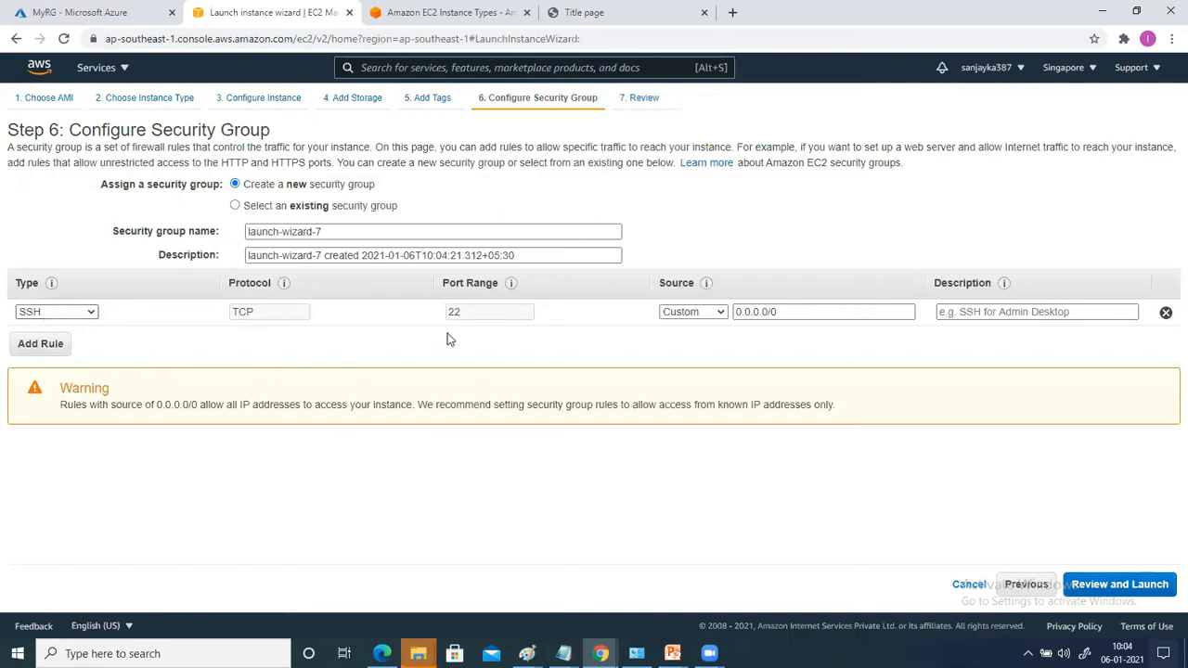
# Set the new security group's rule to All traffic with source Anywhere and proceed to the launch review.
pyautogui.click(54, 314)
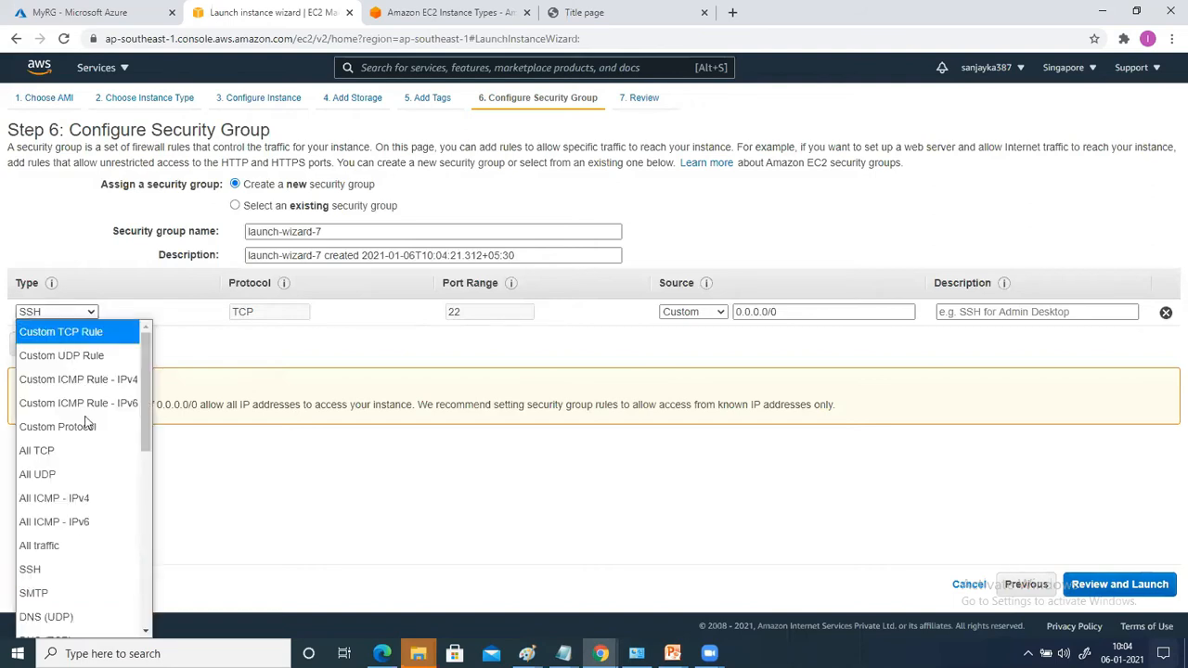
pyautogui.click(54, 550)
pyautogui.click(673, 317)
pyautogui.click(678, 352)
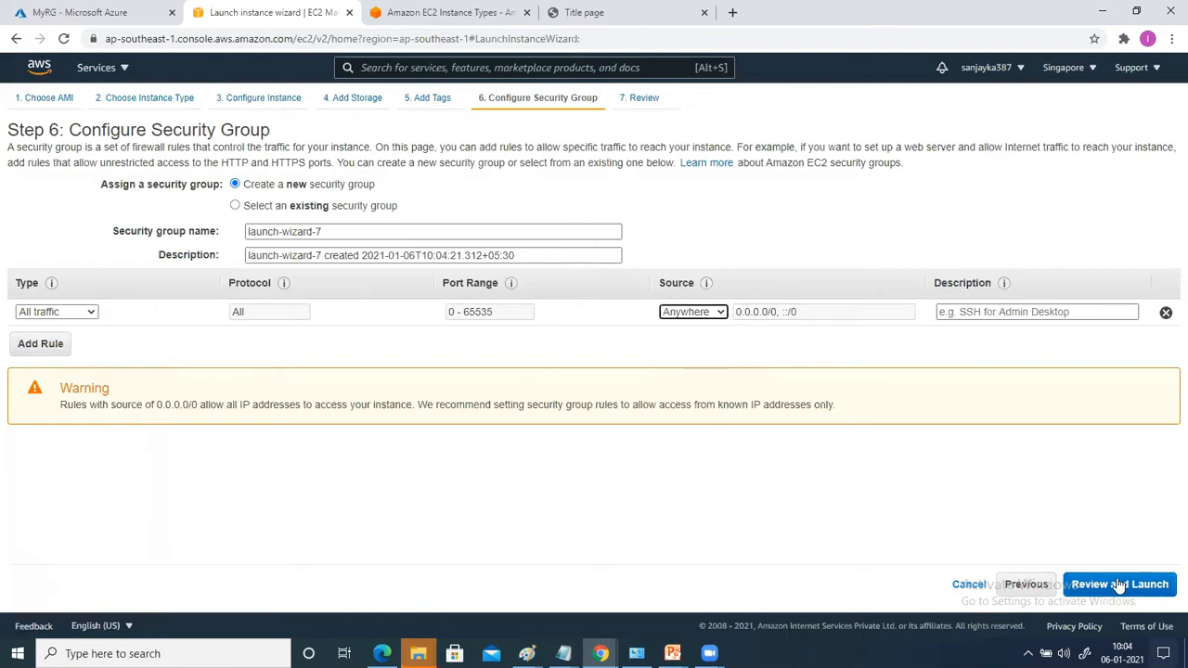
pyautogui.click(1120, 584)
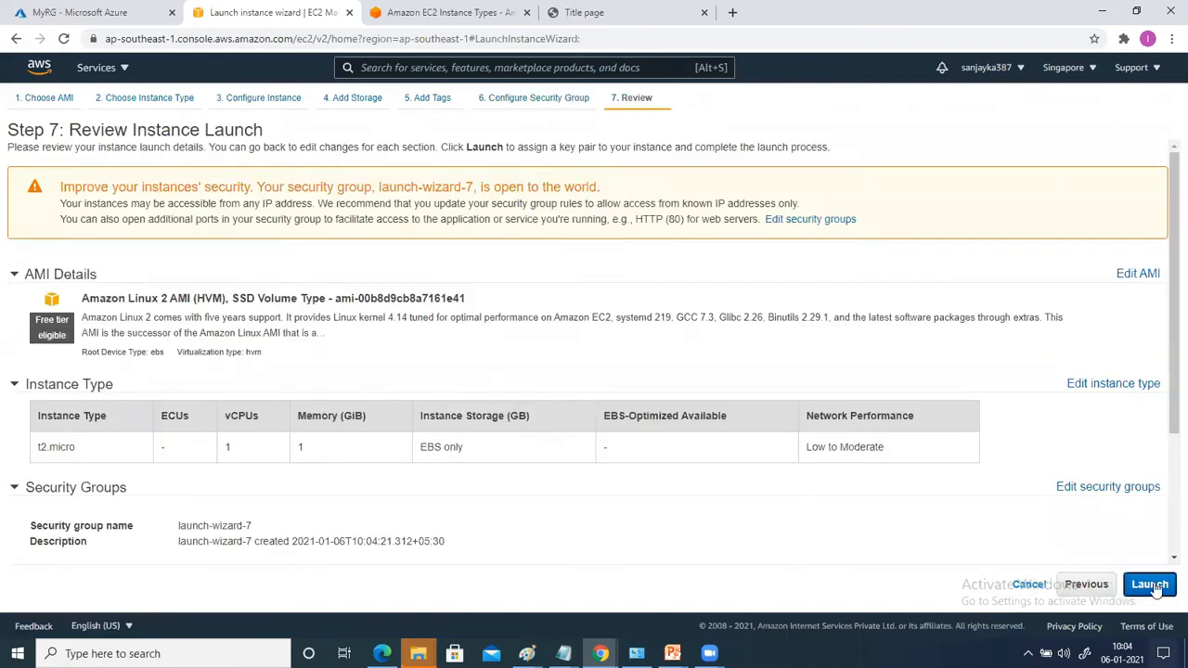
# Launch the instance with the existing key pair sinkeyaws, acknowledging access to its private key file, and view the instances list.
pyautogui.click(1152, 586)
pyautogui.click(390, 399)
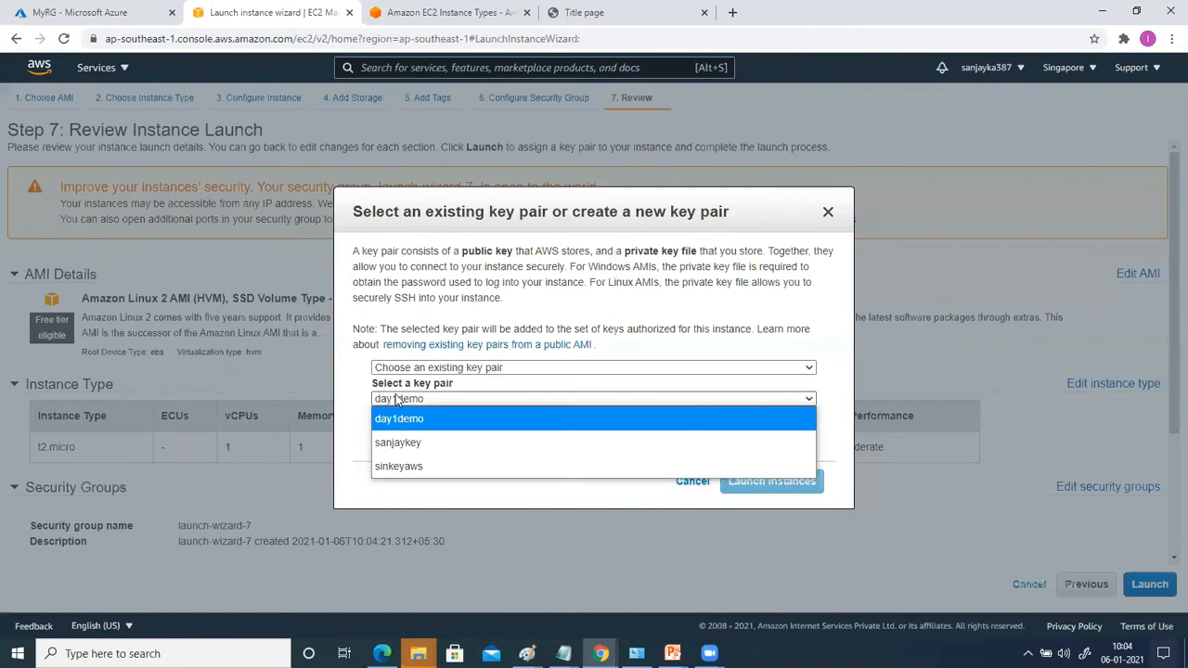
pyautogui.click(394, 467)
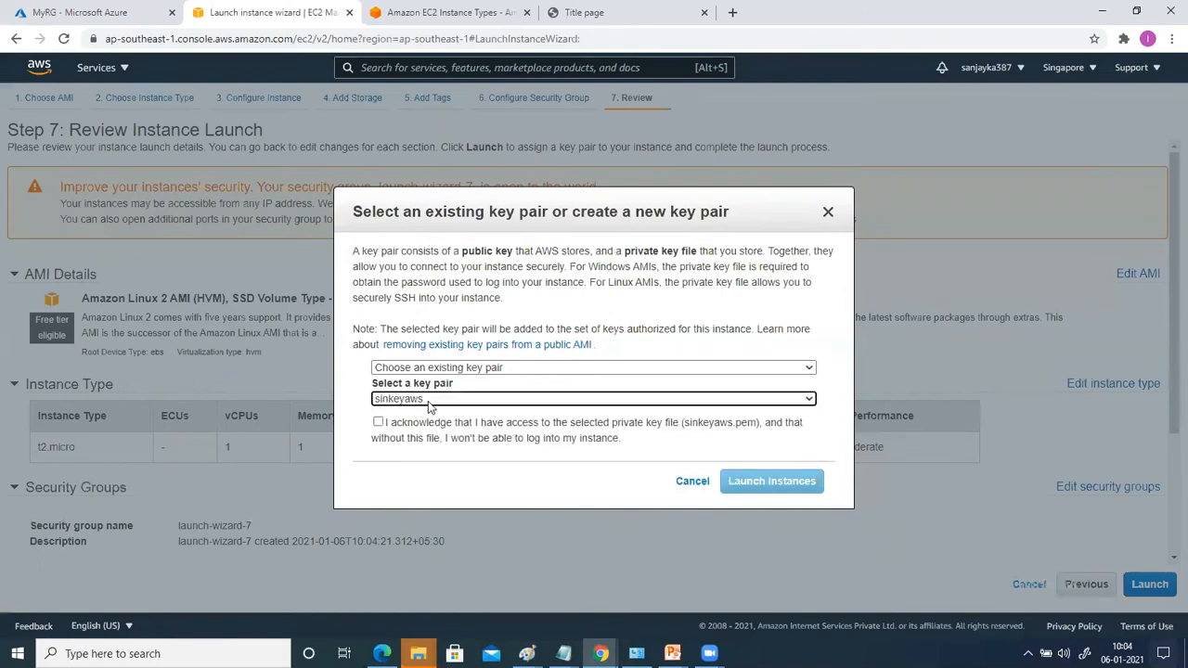
pyautogui.click(377, 422)
pyautogui.click(754, 484)
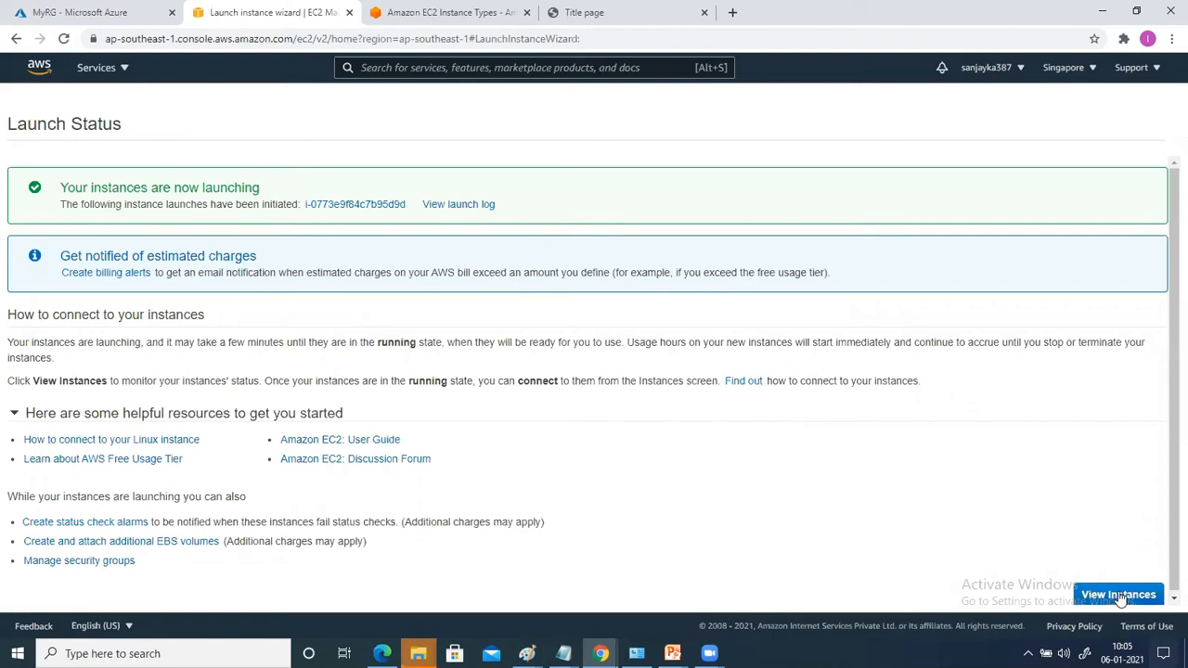
pyautogui.click(1118, 595)
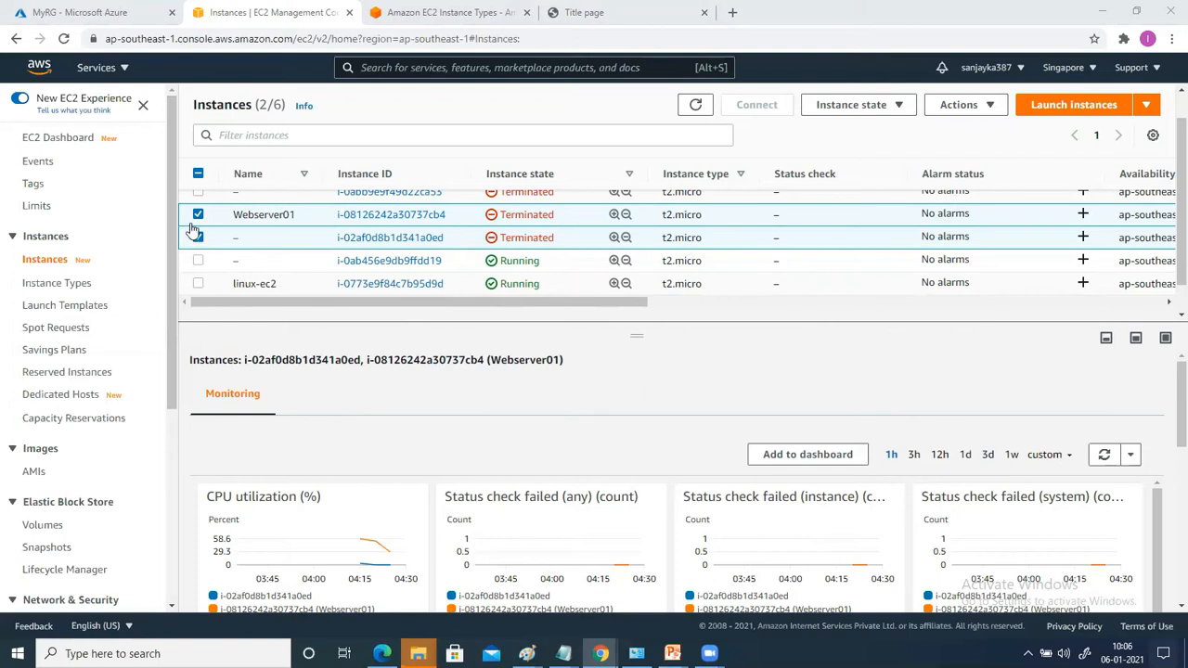
# Clear the current instance selection and select only linux-ec2 to show its details.
pyautogui.click(197, 174)
pyautogui.click(198, 174)
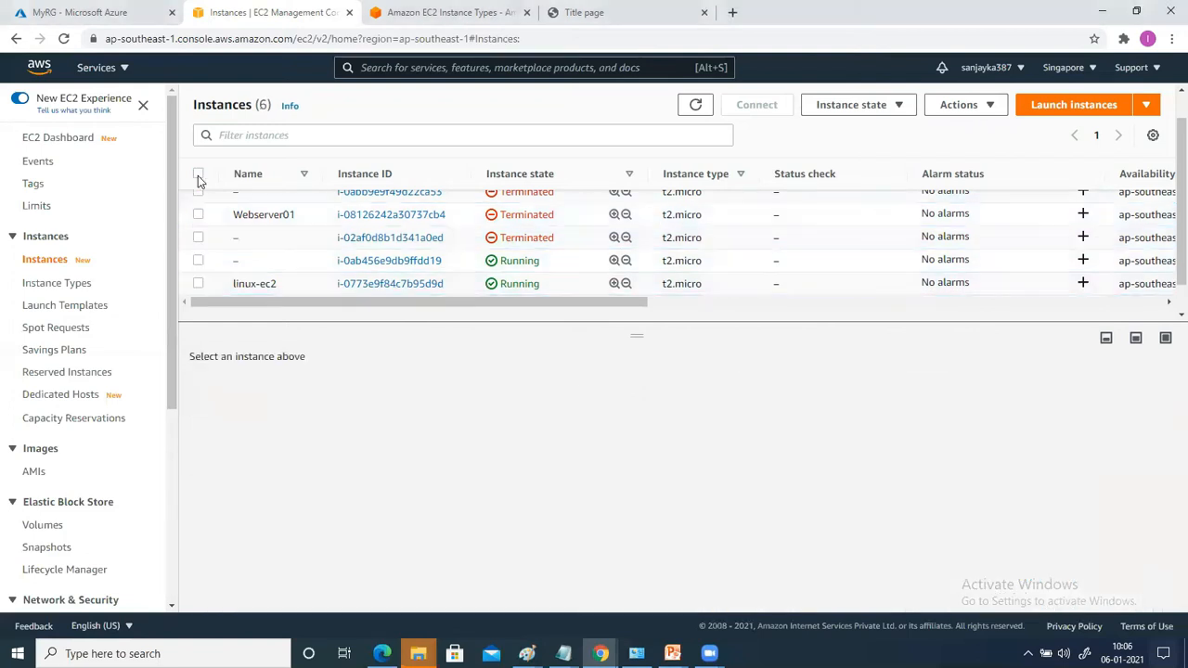
pyautogui.click(198, 283)
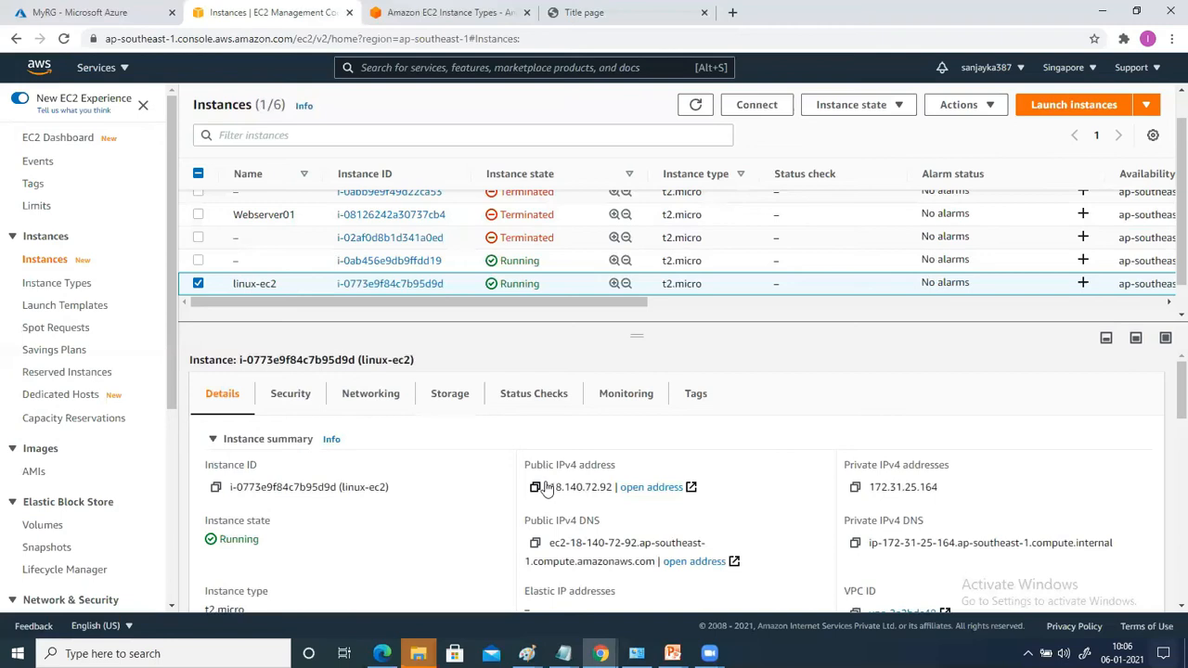
# Open PuTTY and move its configuration window clear of the instance's public IPv4 address.
pyautogui.click(174, 652)
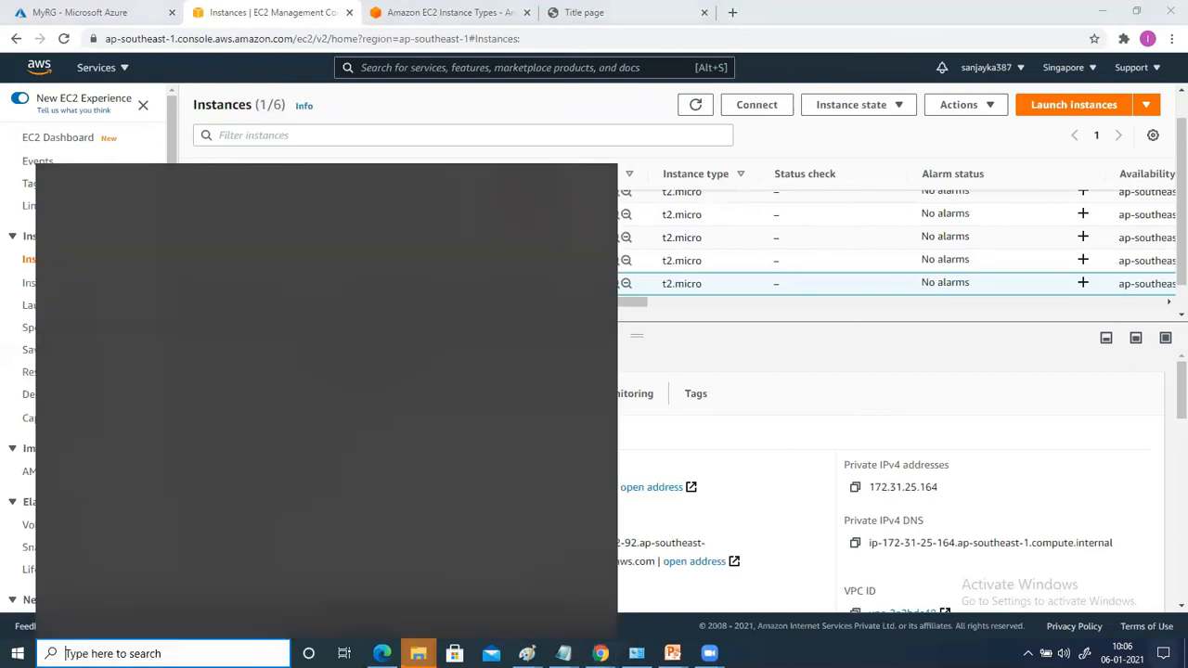
pyautogui.write('putty')
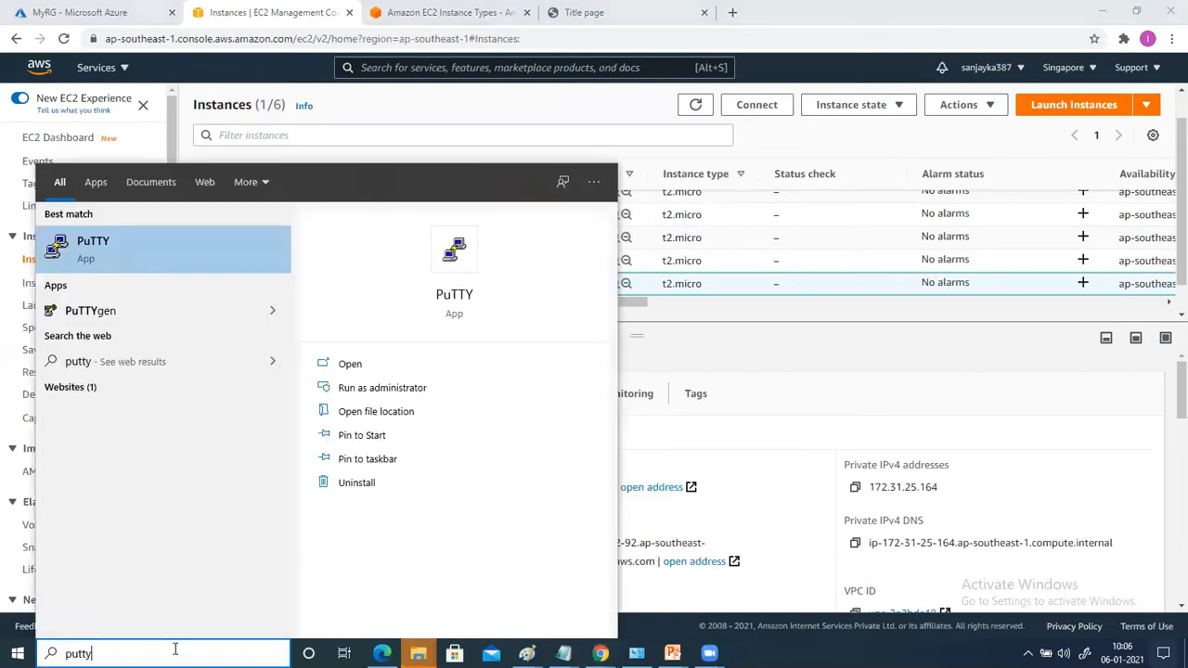
pyautogui.press('Return')
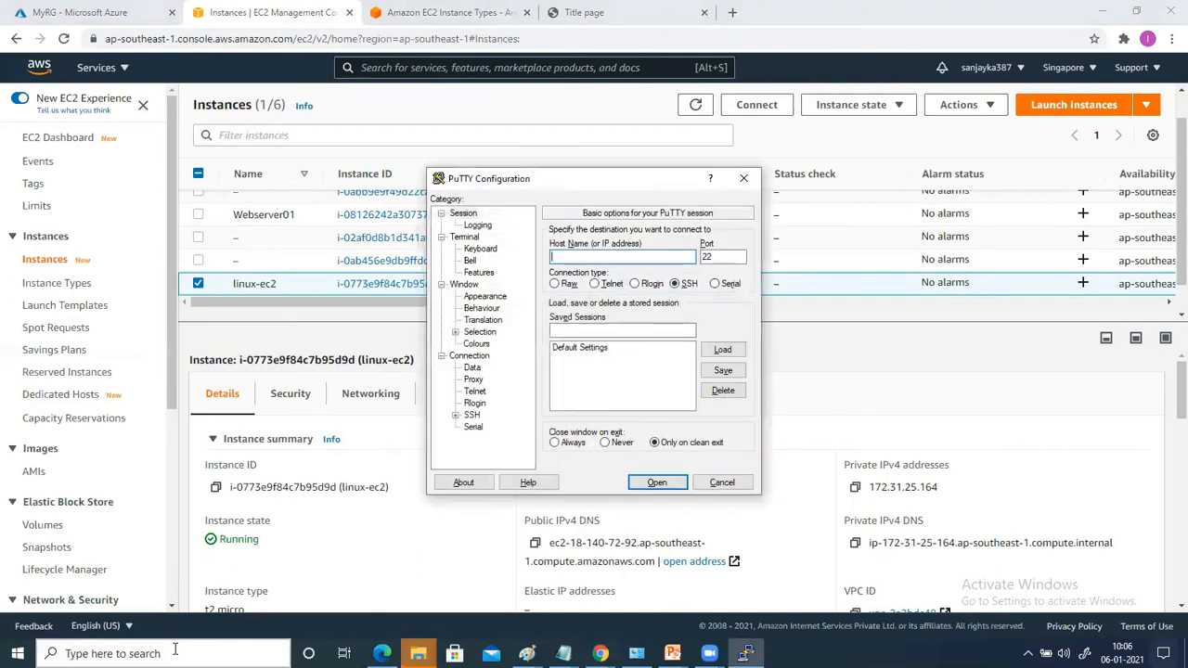
pyautogui.moveTo(575, 182); pyautogui.dragTo(834, 119)
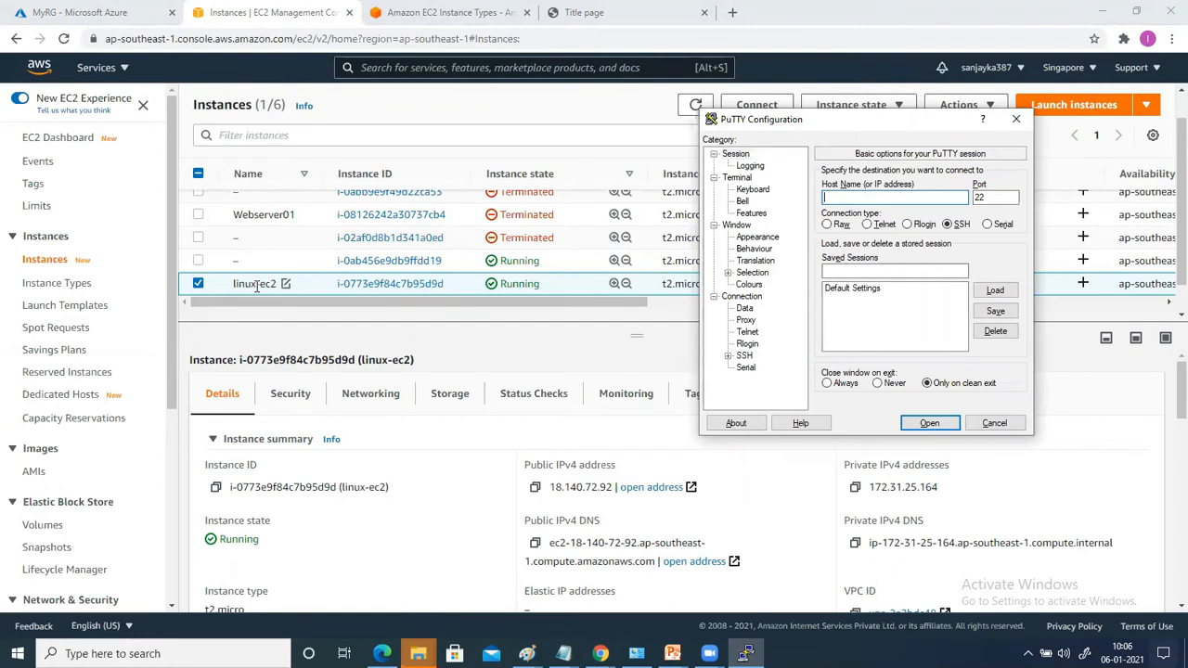
# Switch to File Explorer, go to the Downloads folder and locate the private key file sinkeyaws.pem.
pyautogui.click(417, 653)
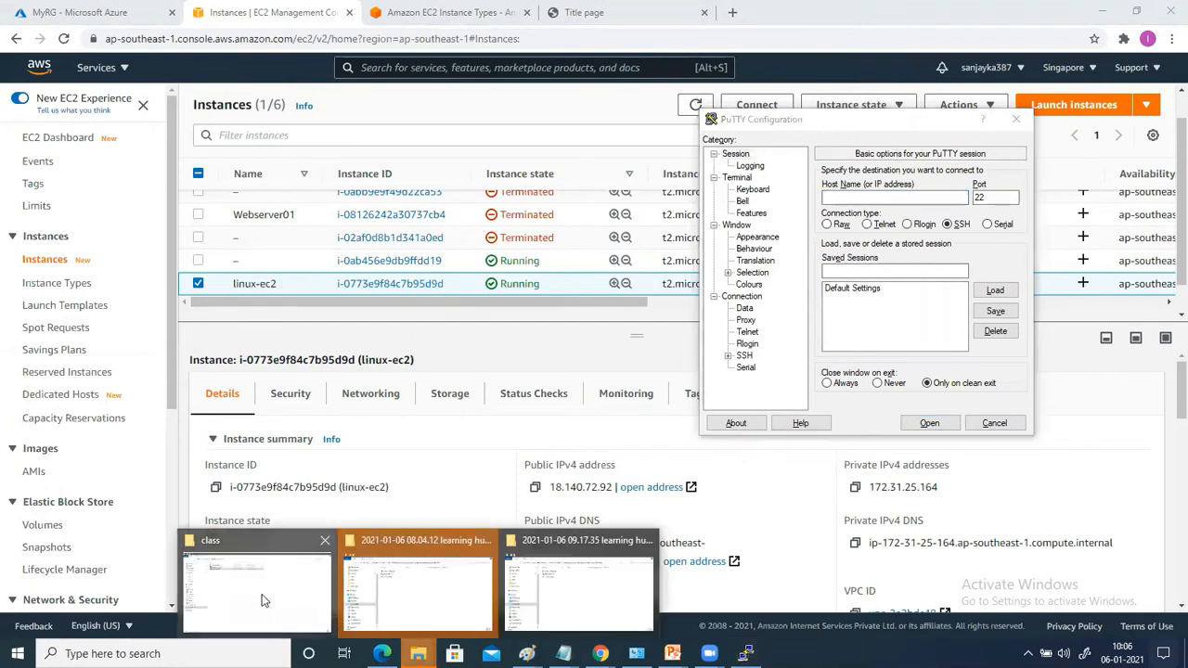
pyautogui.click(428, 588)
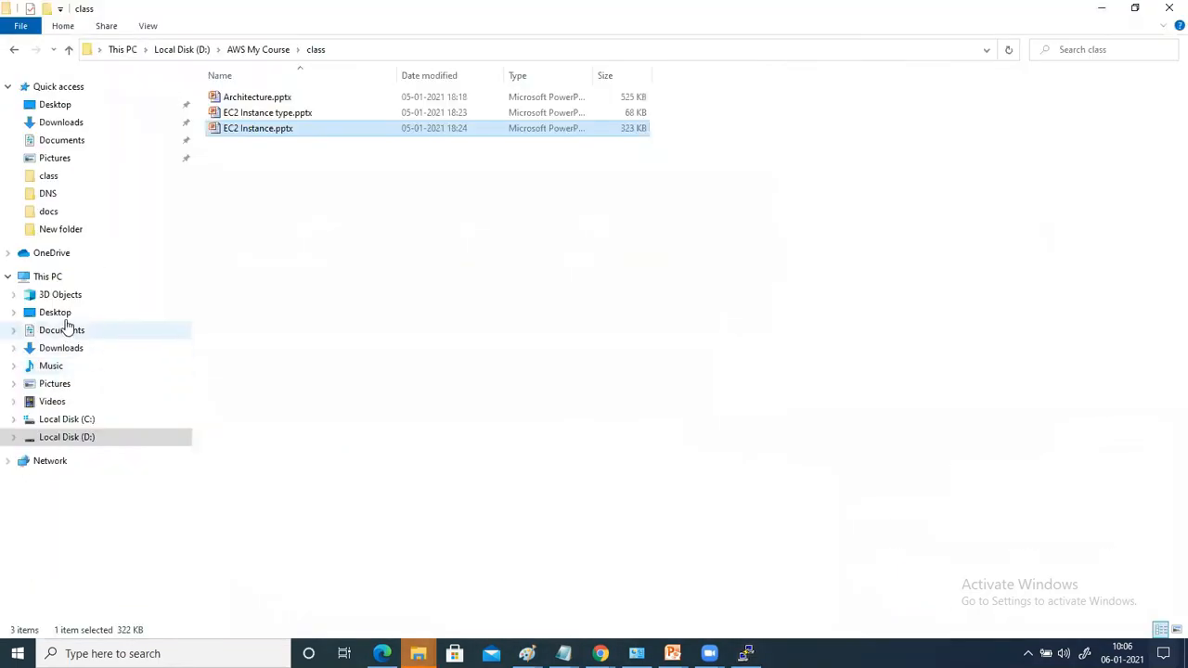
pyautogui.click(65, 352)
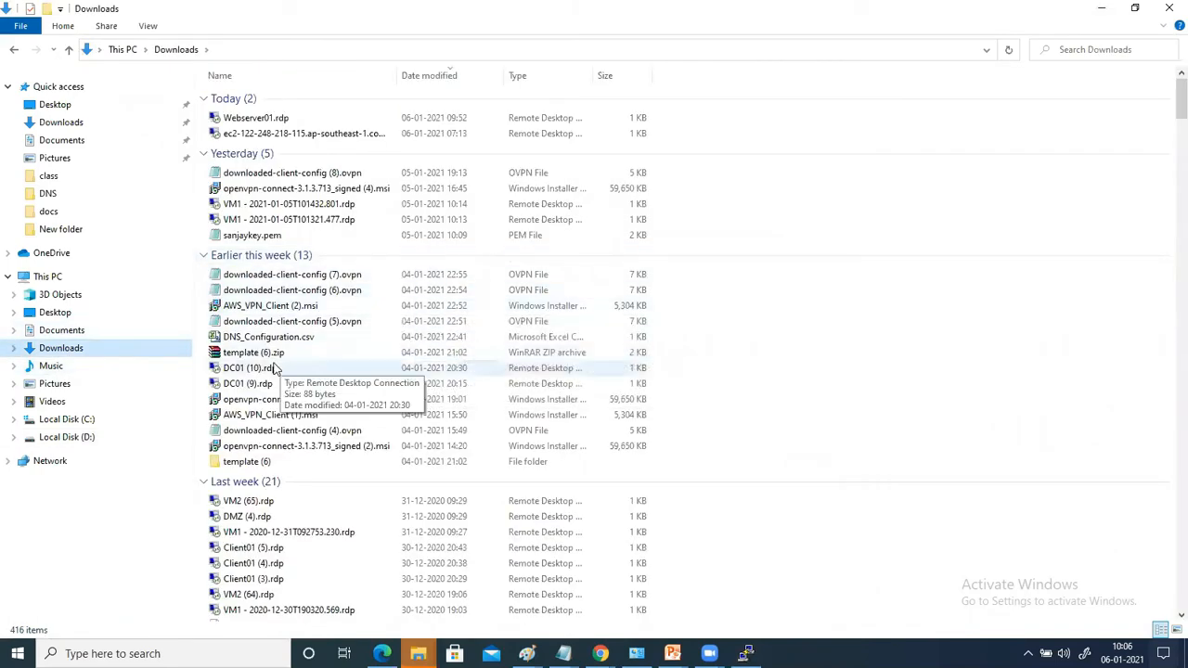
pyautogui.click(281, 338)
pyautogui.write('si')
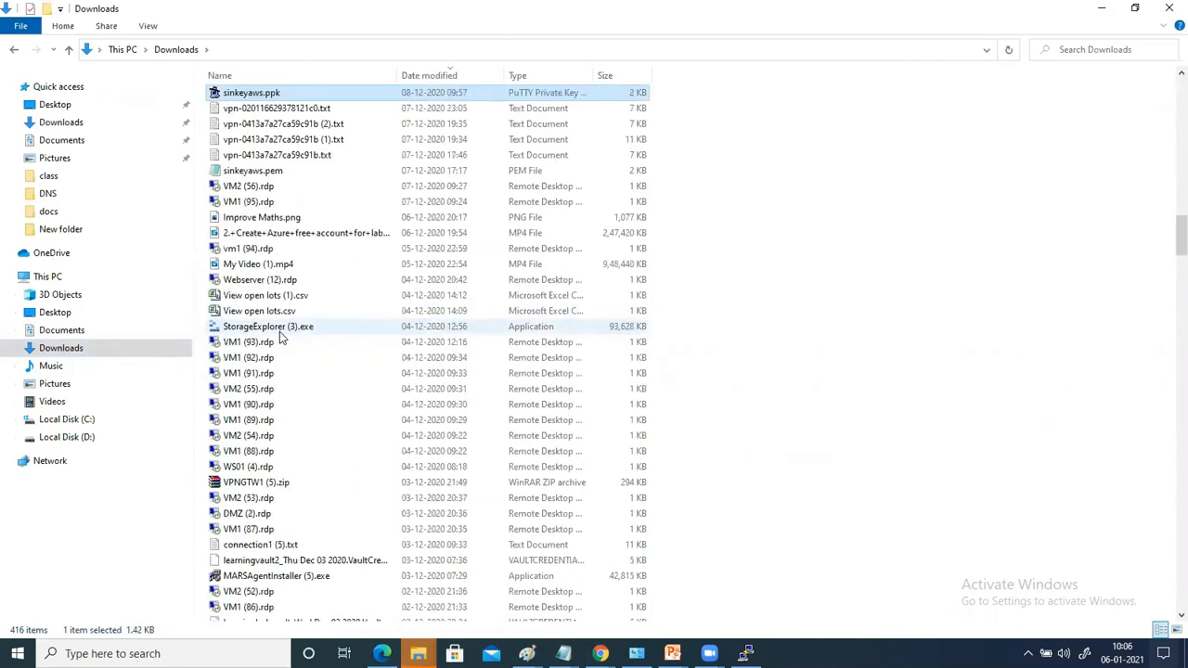
pyautogui.click(246, 173)
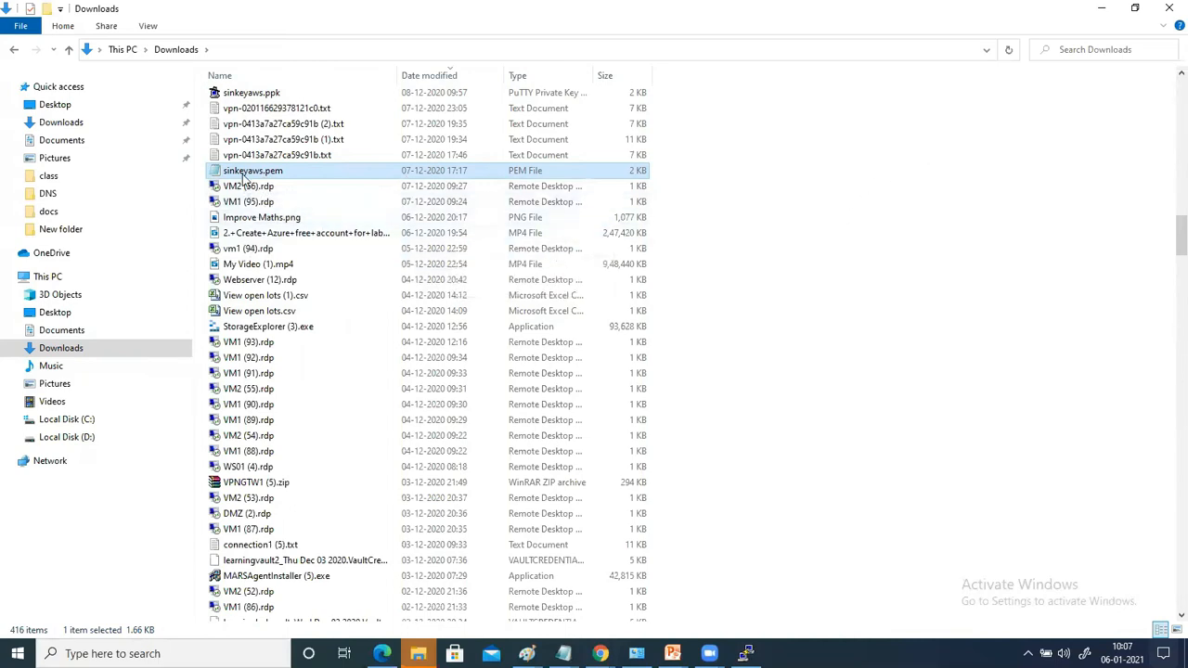
# Open Paint and draw a rectangle of about 232 × 170 px in the upper part of the blank canvas.
pyautogui.press('super')
pyautogui.write('mstsc')
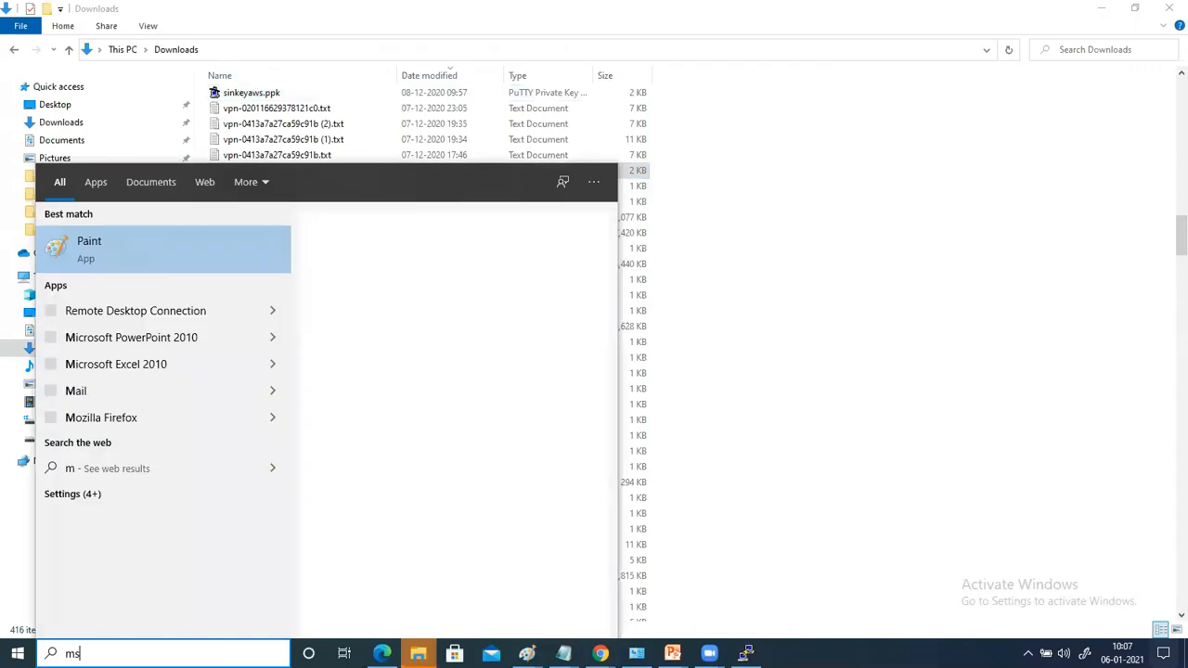
pyautogui.press('Return')
pyautogui.doubleClick(372, 16)
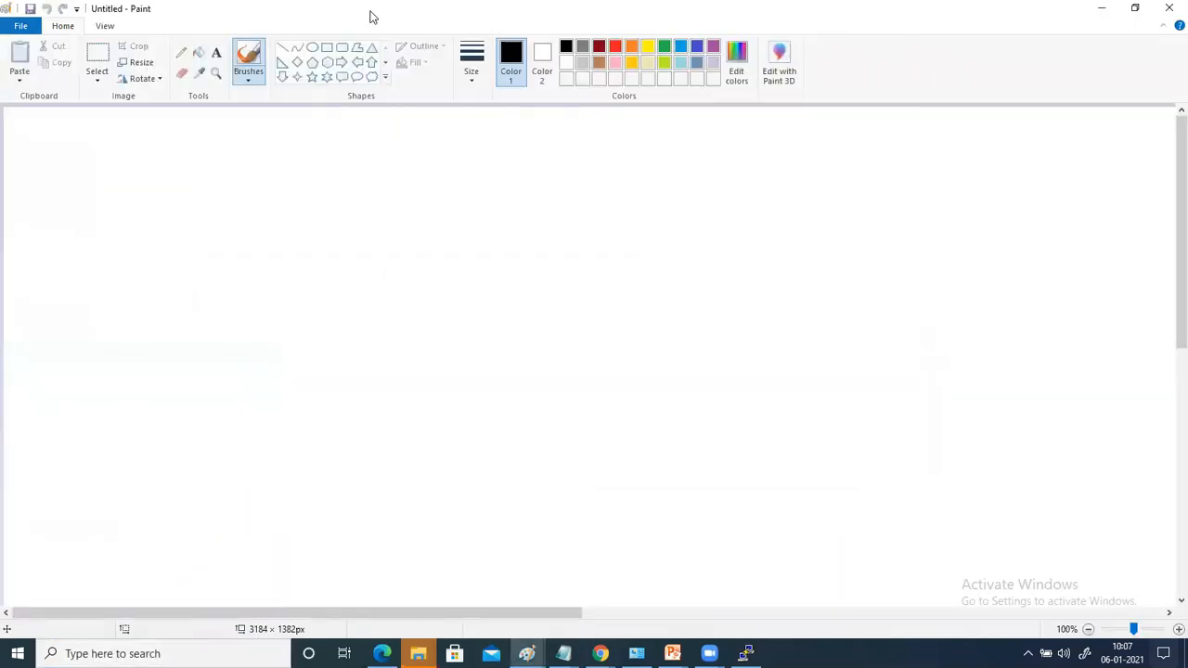
pyautogui.click(329, 47)
pyautogui.moveTo(343, 168); pyautogui.dragTo(516, 295)
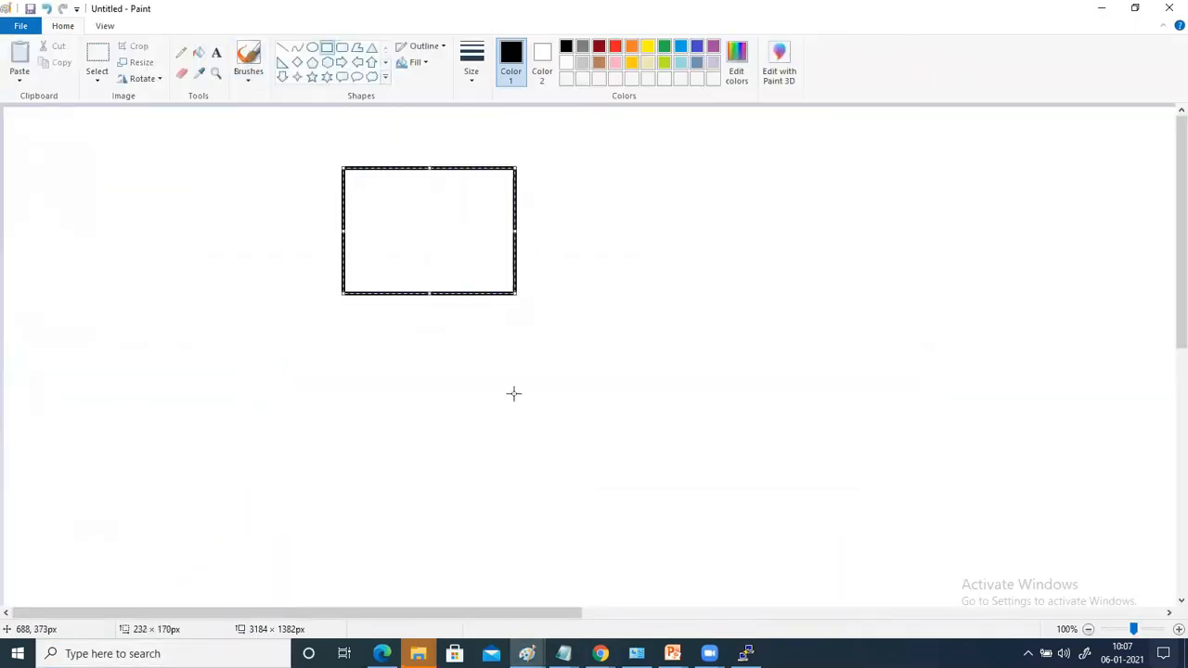
# Add the text "key Pair (2)" inside the rectangle and the text "1" beneath it.
pyautogui.click(216, 52)
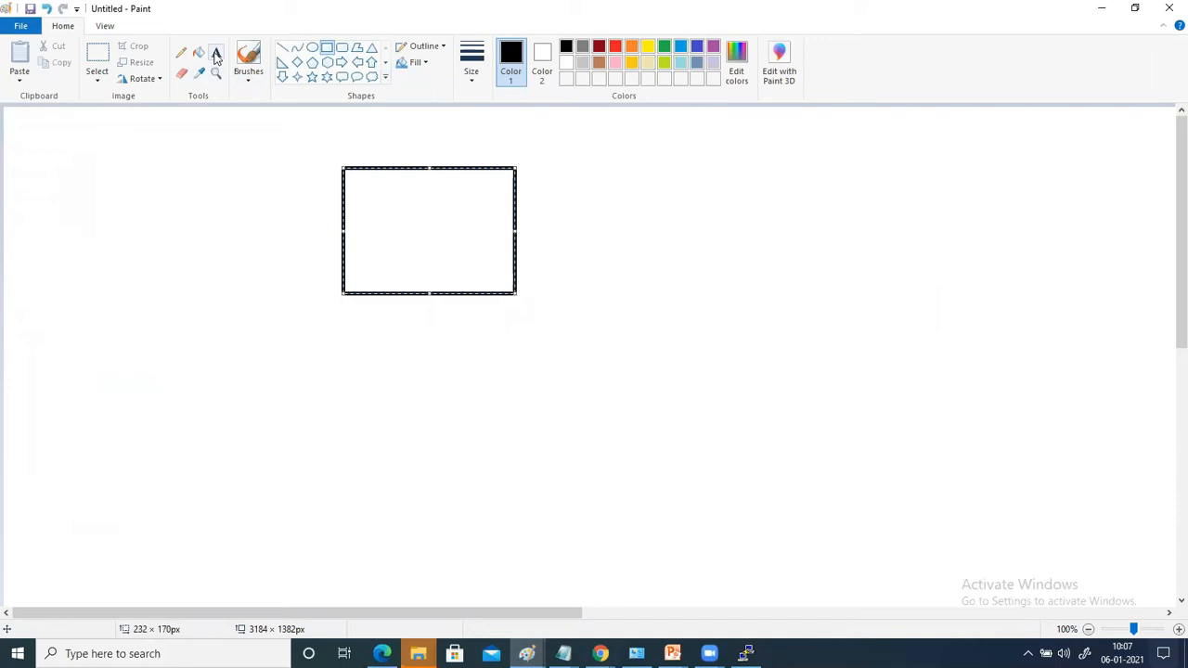
pyautogui.click(383, 243)
pyautogui.write('key Pair (2')
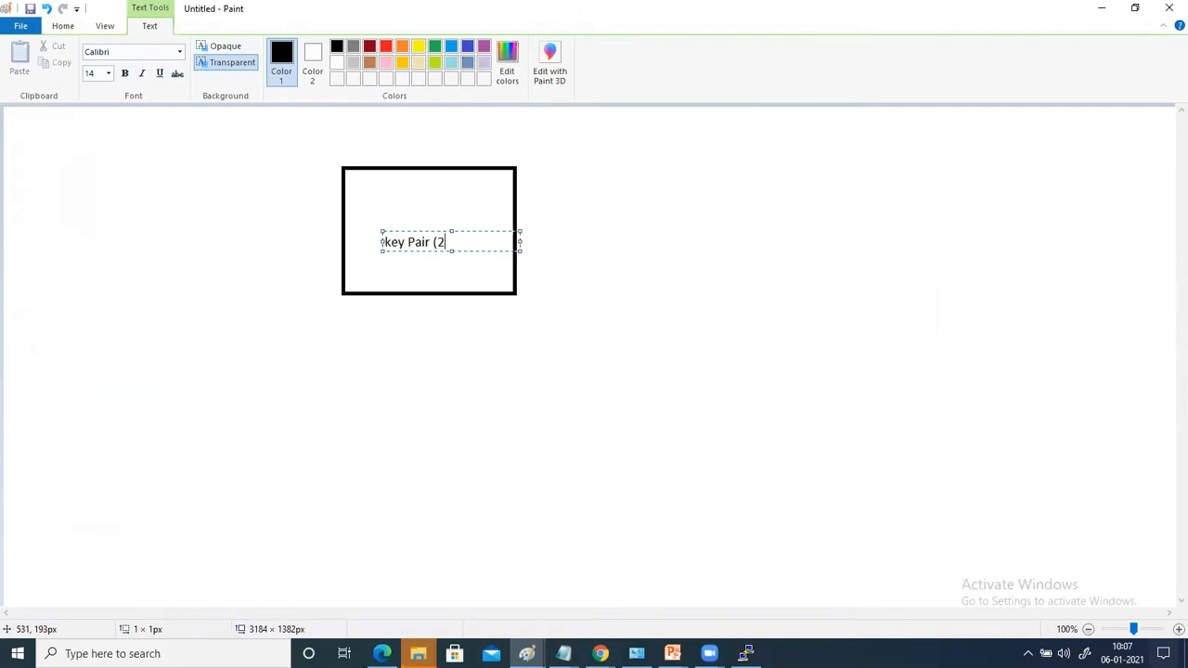
pyautogui.click(412, 269)
pyautogui.click(412, 269)
pyautogui.write('1')
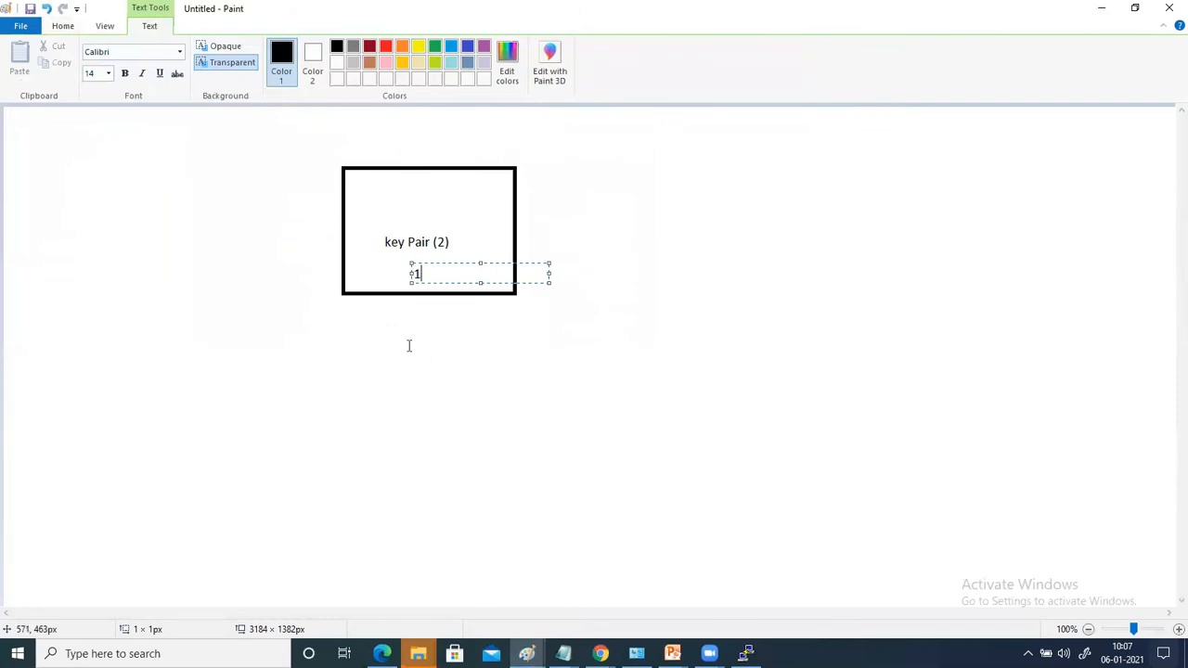
# Draw a second, flatter rectangle below the key pair rectangle and shift it slightly to line up underneath.
pyautogui.click(52, 26)
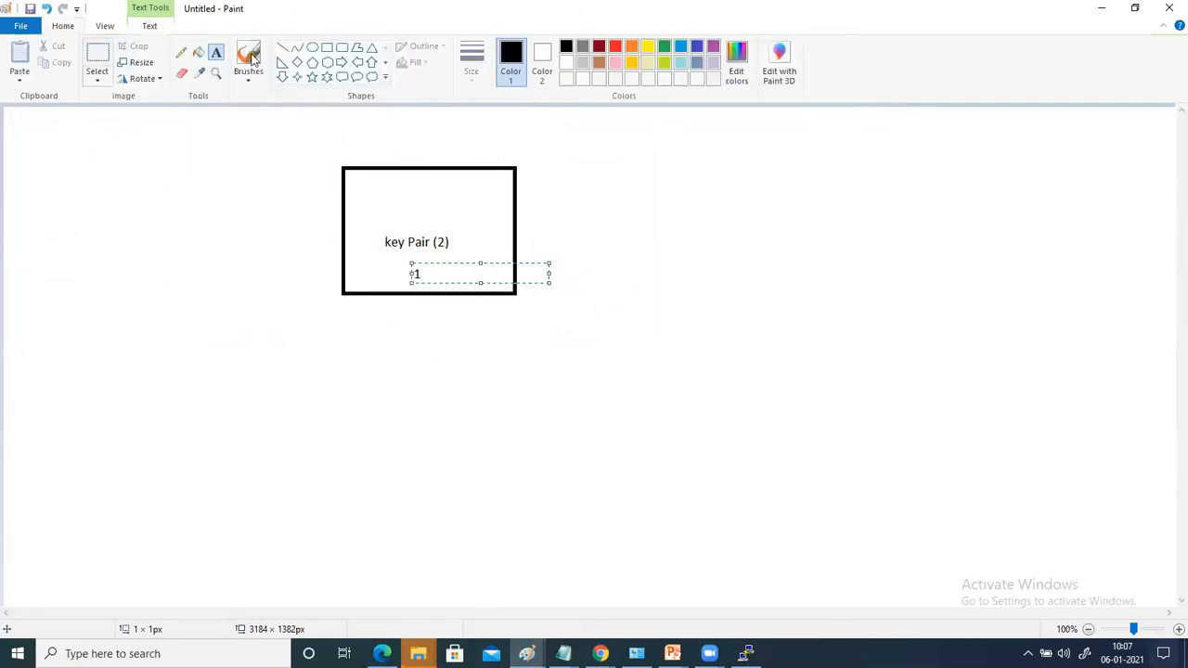
pyautogui.click(325, 48)
pyautogui.moveTo(354, 447); pyautogui.dragTo(541, 543)
pyautogui.moveTo(417, 509); pyautogui.dragTo(403, 515)
pyautogui.click(636, 455)
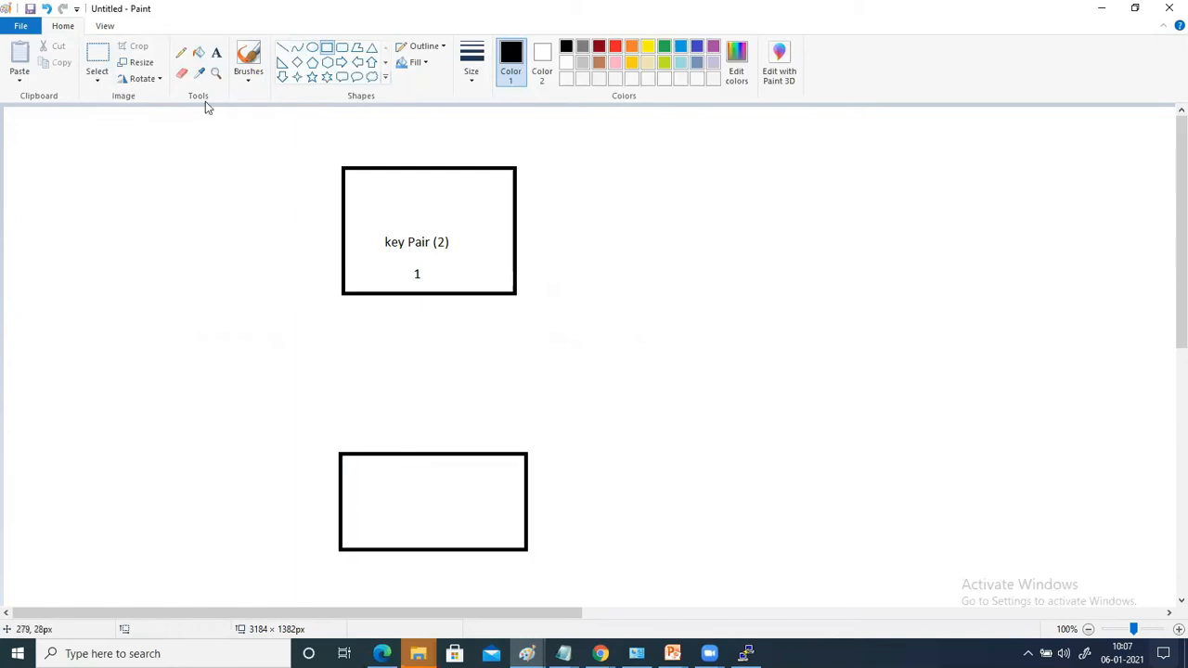
# Label the lower rectangle "1" and connect it to the upper rectangle with a vertical line about 212 px long.
pyautogui.click(216, 52)
pyautogui.click(428, 511)
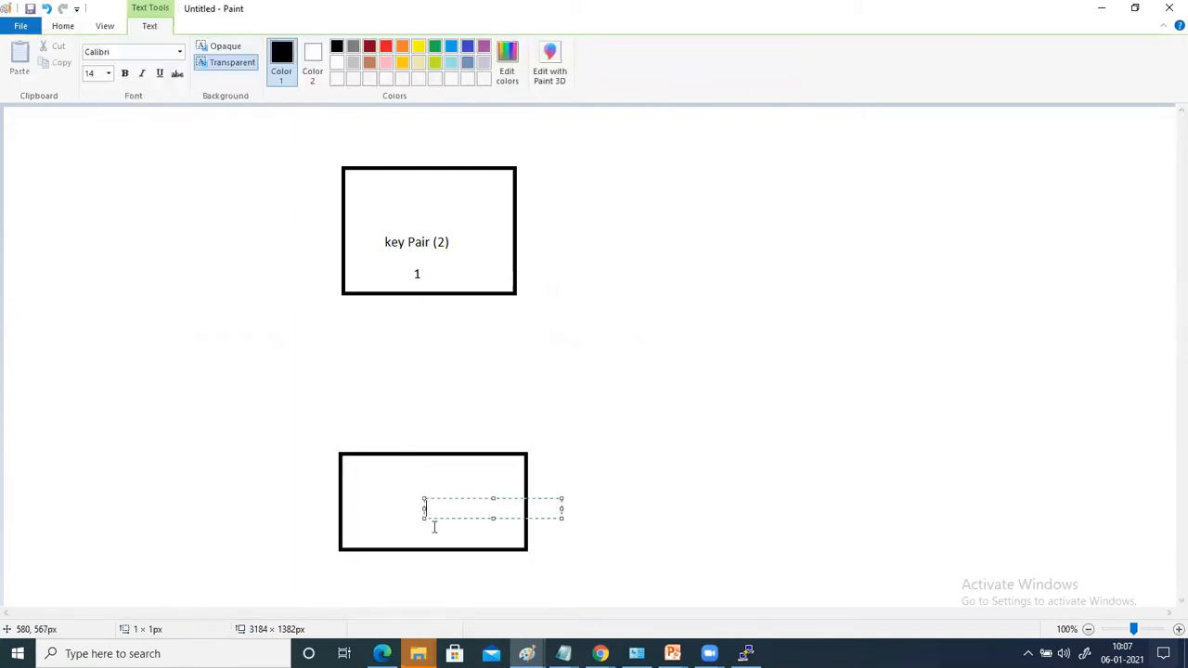
pyautogui.click(616, 476)
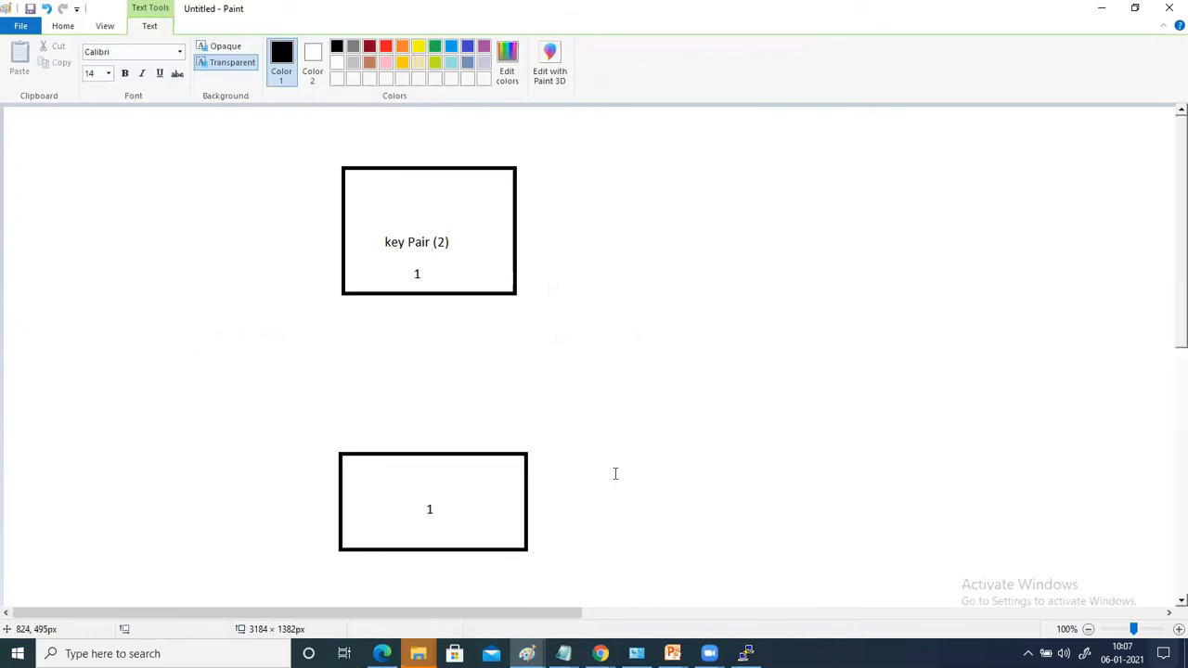
pyautogui.click(282, 47)
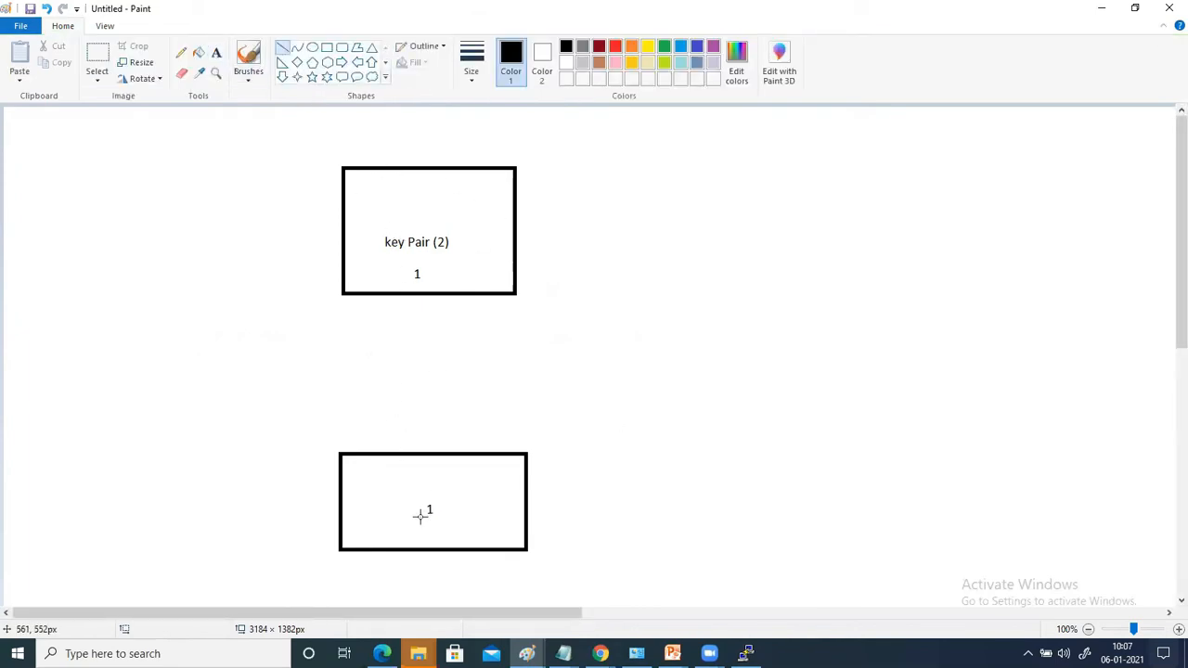
pyautogui.moveTo(418, 451)
pyautogui.mouseDown()
pyautogui.moveTo(417, 297)
pyautogui.moveTo(419, 472)
pyautogui.moveTo(443, 506)
pyautogui.moveTo(404, 346)
pyautogui.moveTo(419, 295)
pyautogui.mouseUp()
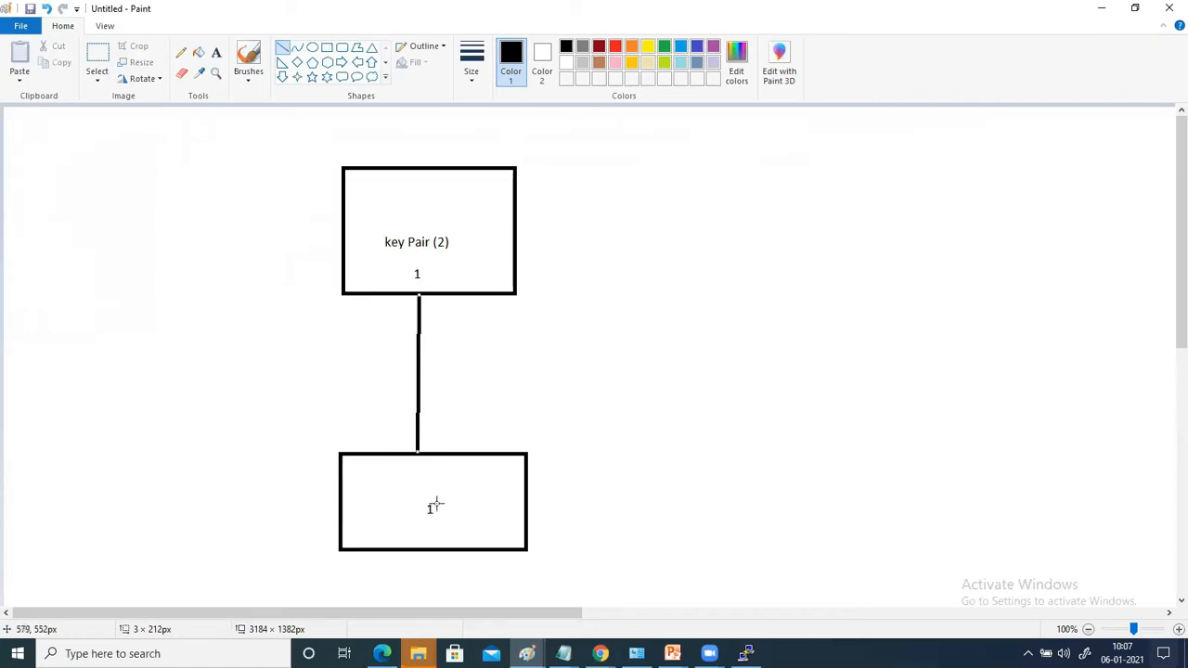
# Add the text "(.pem)" beside the "1" in the lower rectangle.
pyautogui.click(216, 52)
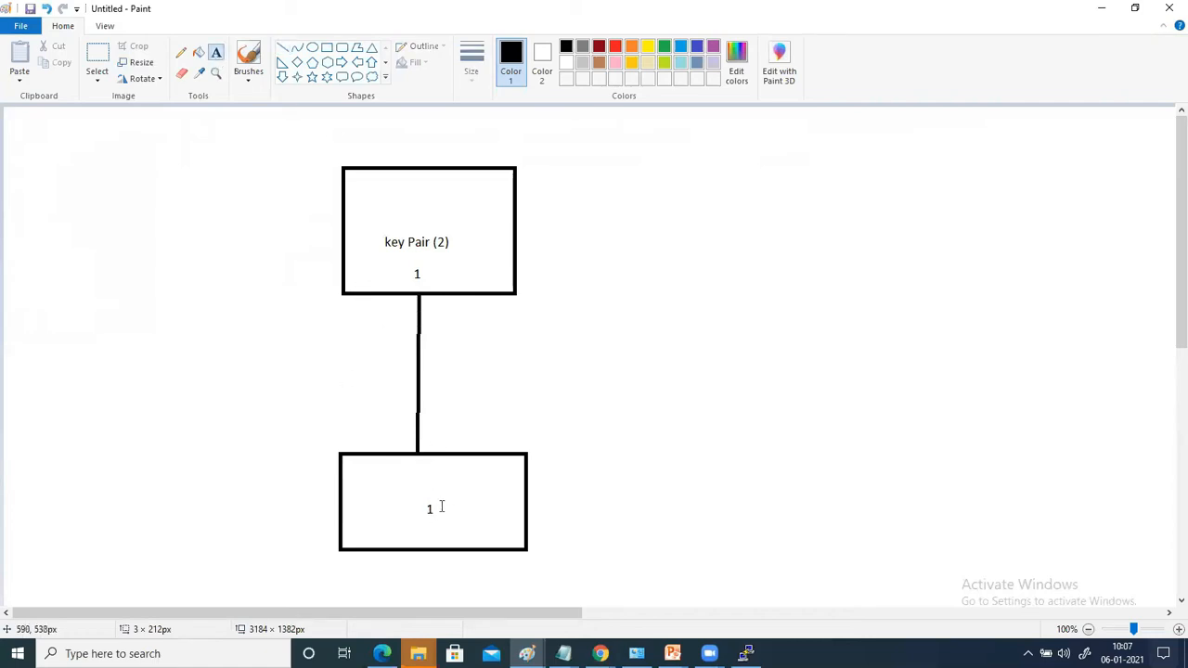
pyautogui.click(442, 507)
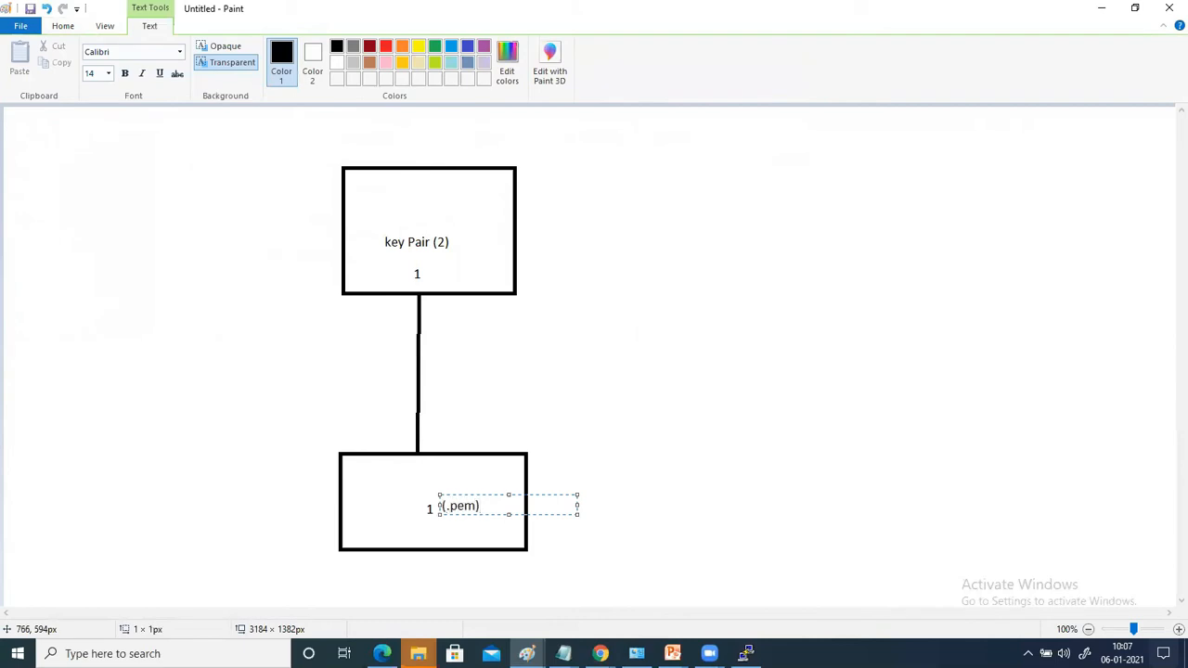
pyautogui.click(454, 484)
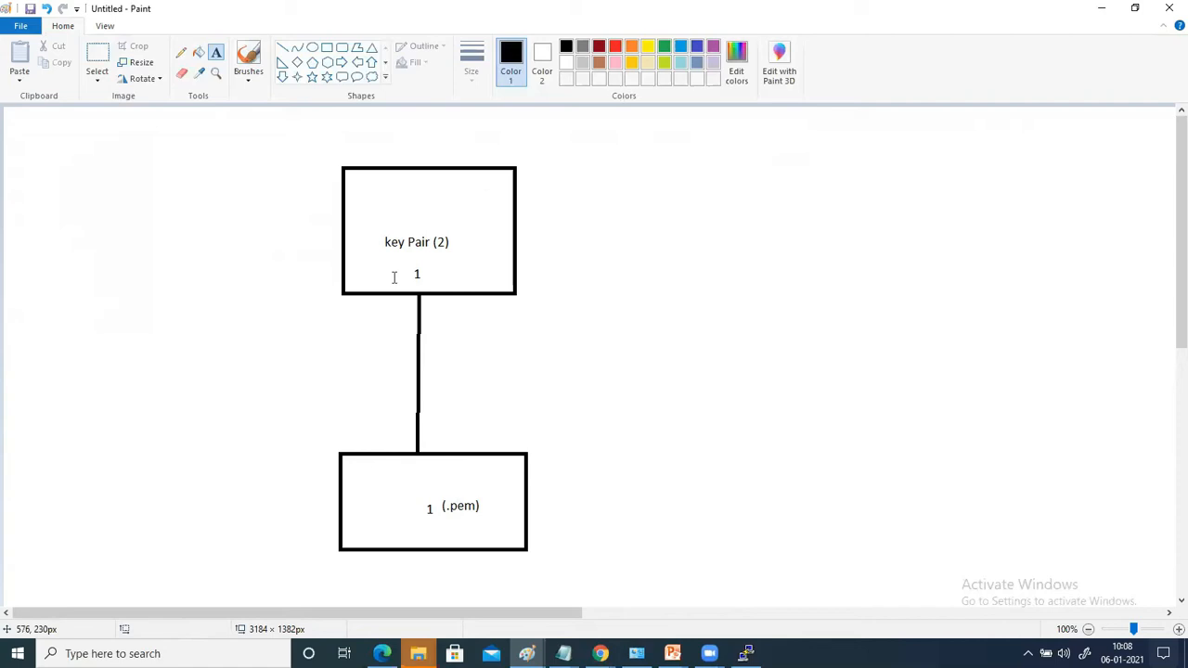
# Add the text "putty" in the lower rectangle's upper-left area and draw a line from it to "(.pem)".
pyautogui.click(363, 477)
pyautogui.write('putty')
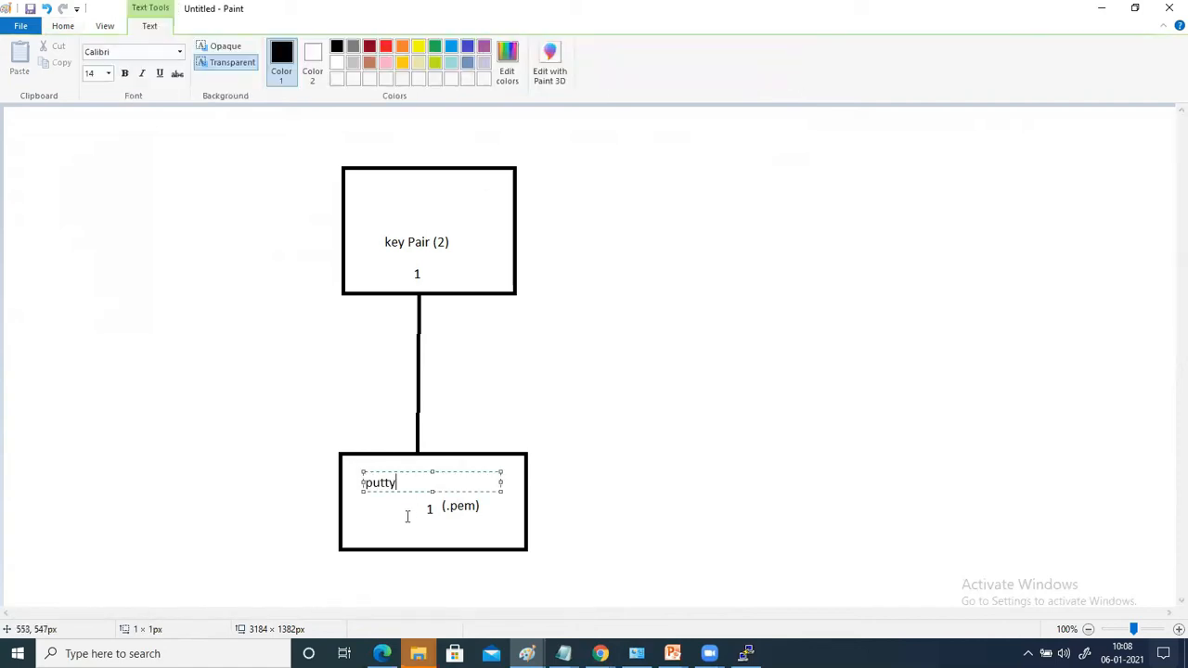
pyautogui.click(384, 496)
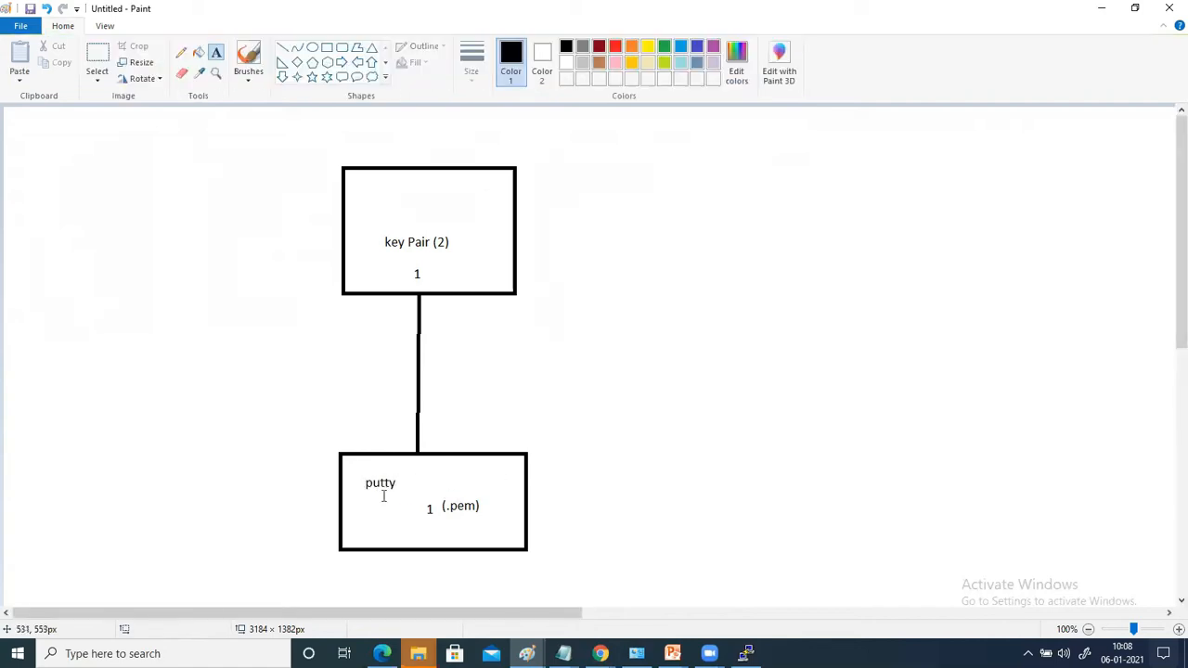
pyautogui.click(282, 47)
pyautogui.moveTo(406, 481); pyautogui.dragTo(459, 498)
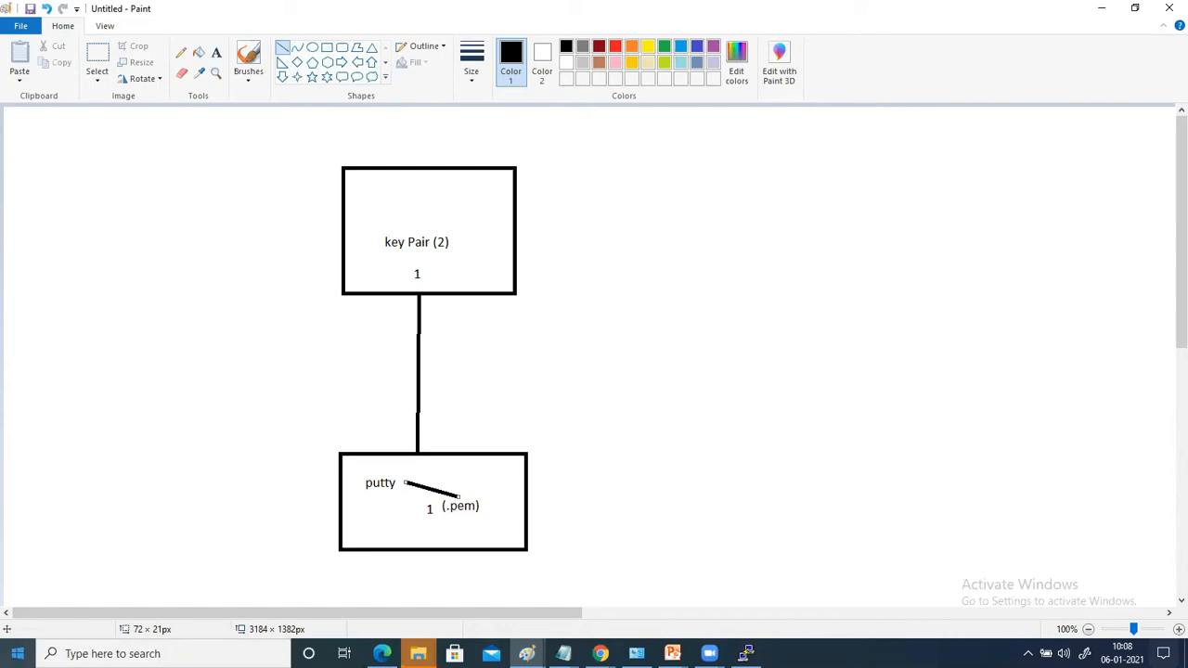
# Open PuTTYgen and move its window clear of the lower rectangle in the drawing.
pyautogui.click(96, 640)
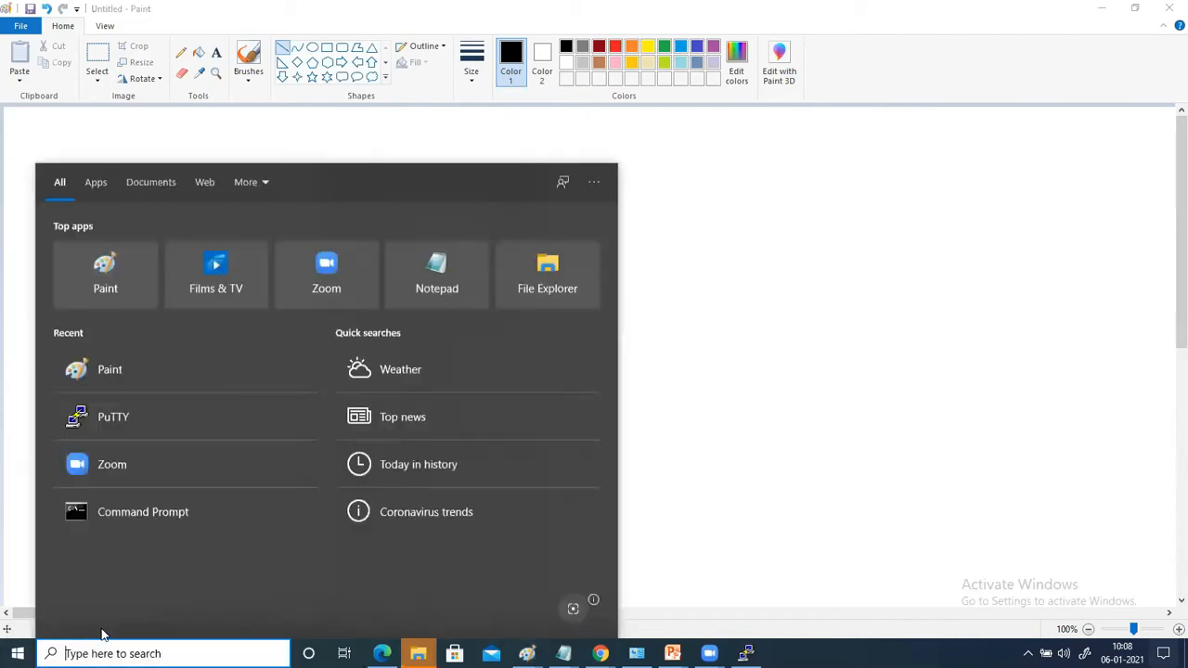
pyautogui.write('putty')
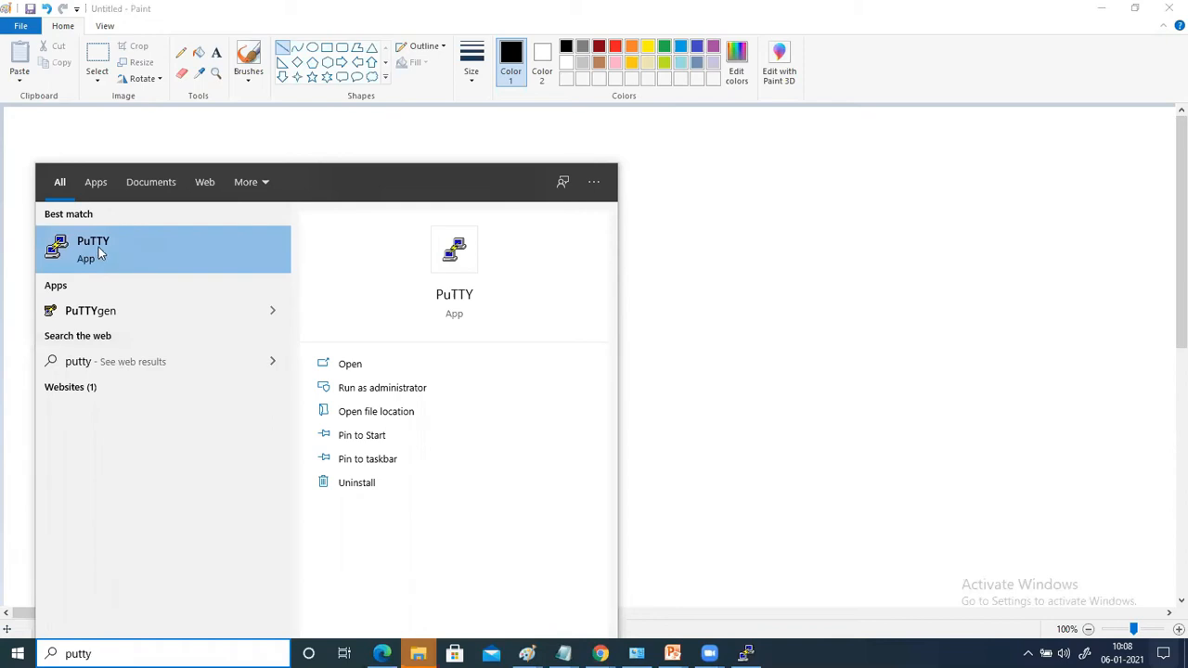
pyautogui.click(91, 316)
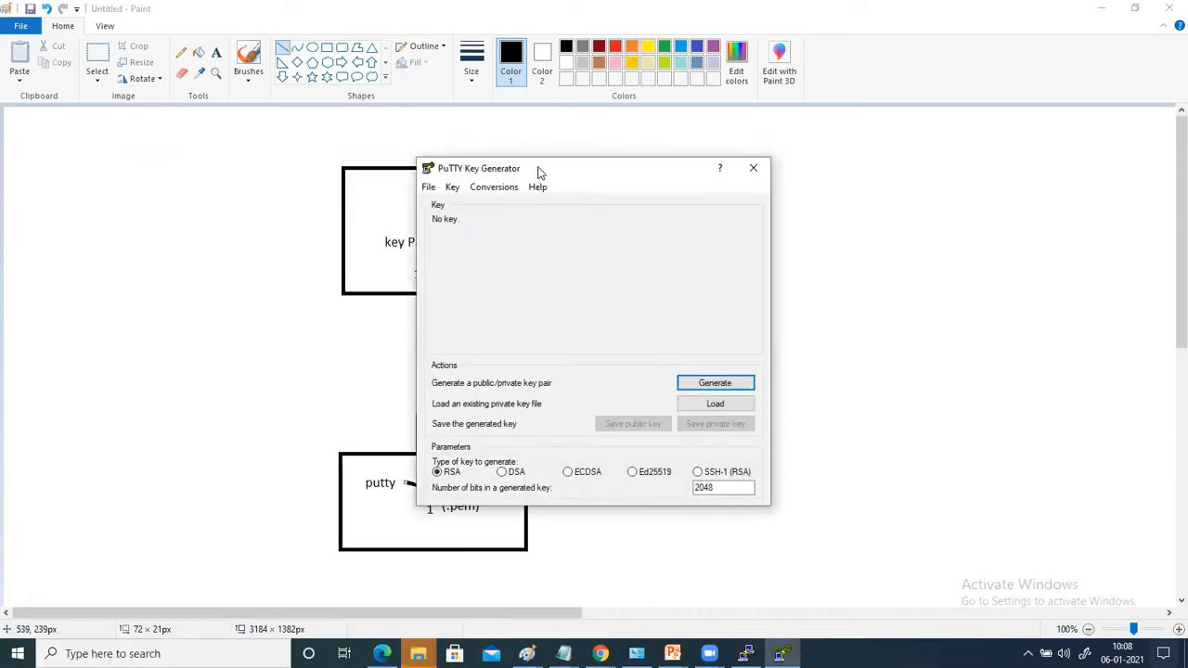
pyautogui.moveTo(540, 172); pyautogui.dragTo(523, 117)
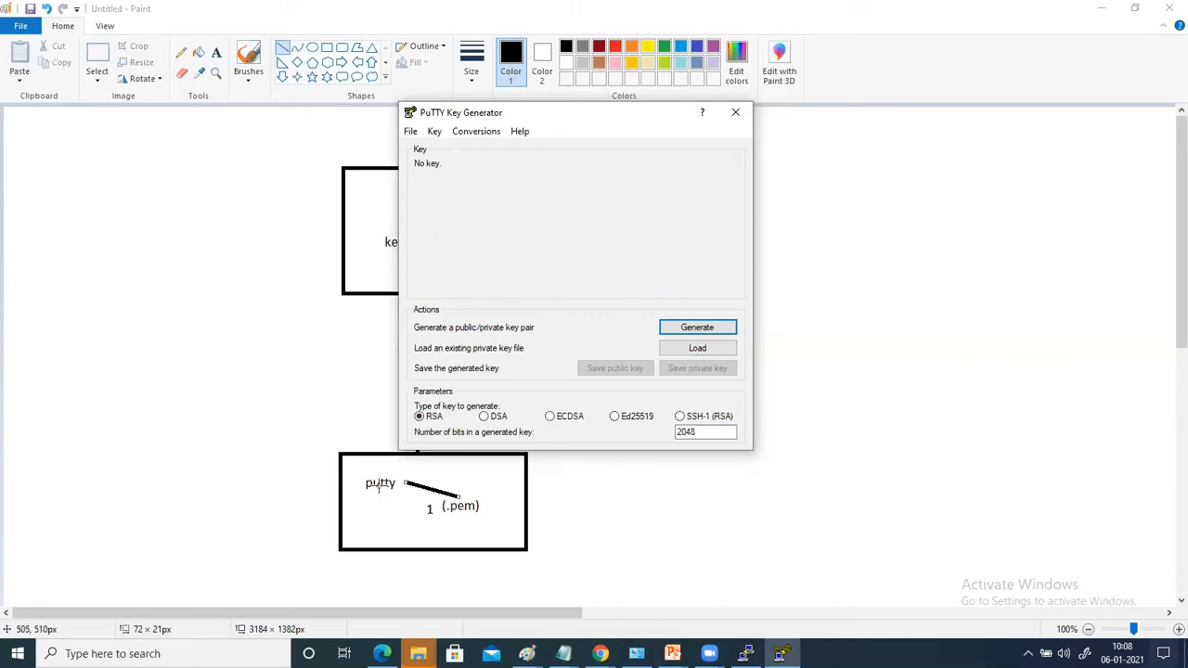
# Start loading an existing private key and highlight sinkeyaws.ppk in the Downloads folder.
pyautogui.click(698, 350)
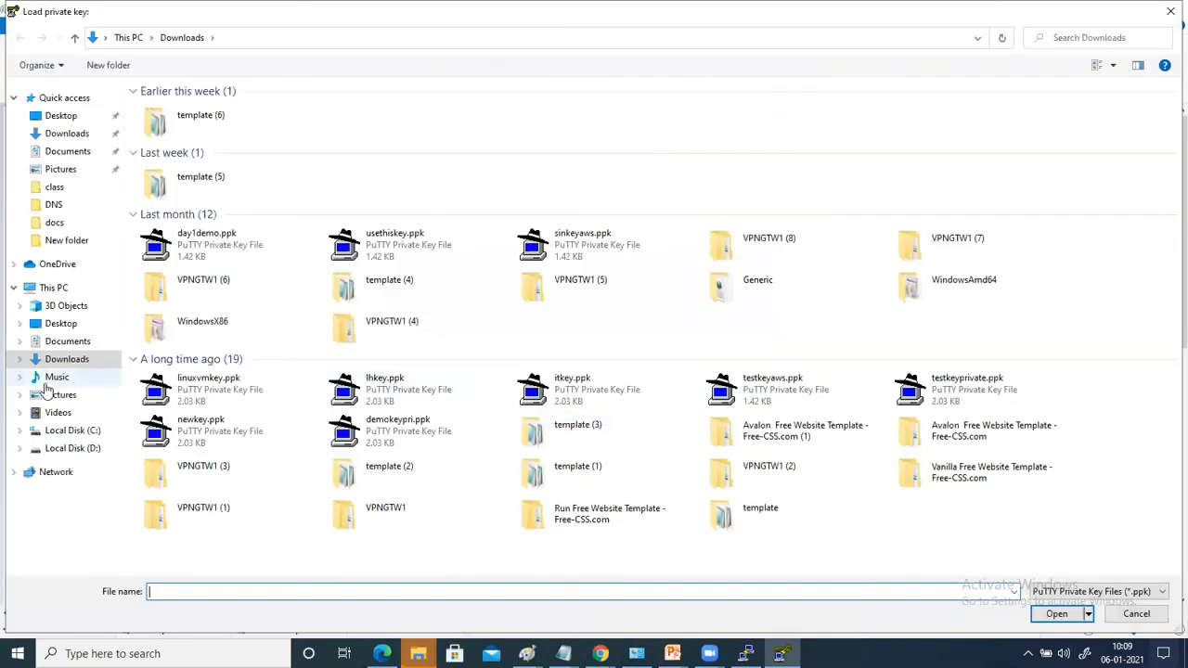
pyautogui.click(58, 364)
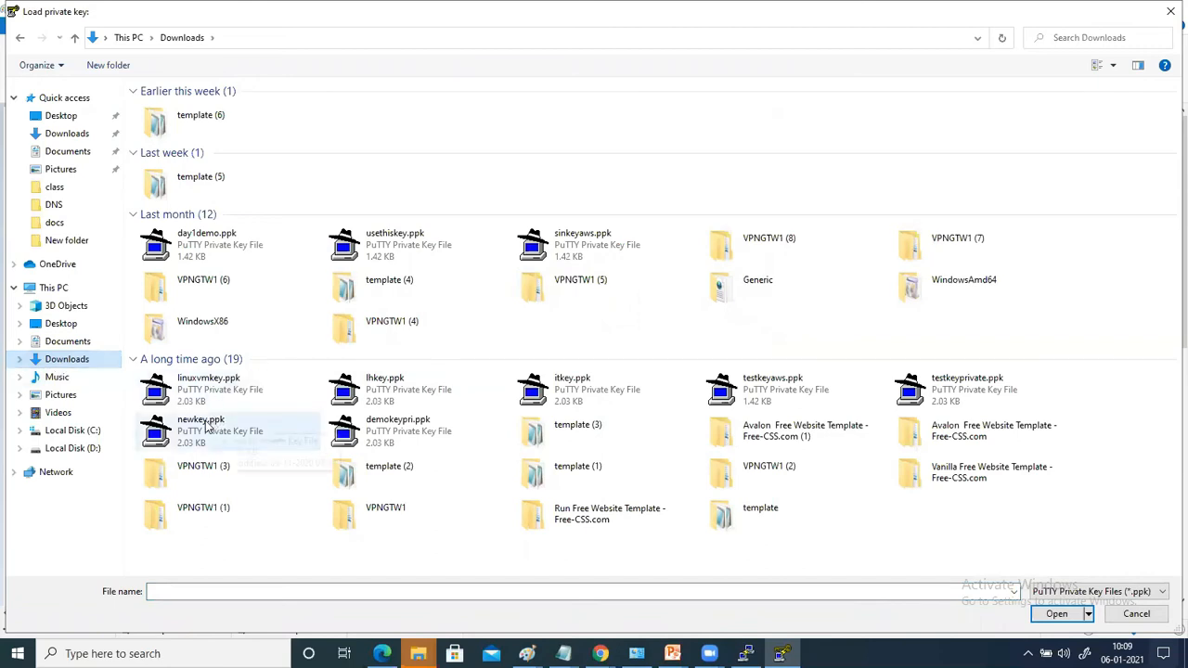
pyautogui.click(170, 325)
pyautogui.press('s')
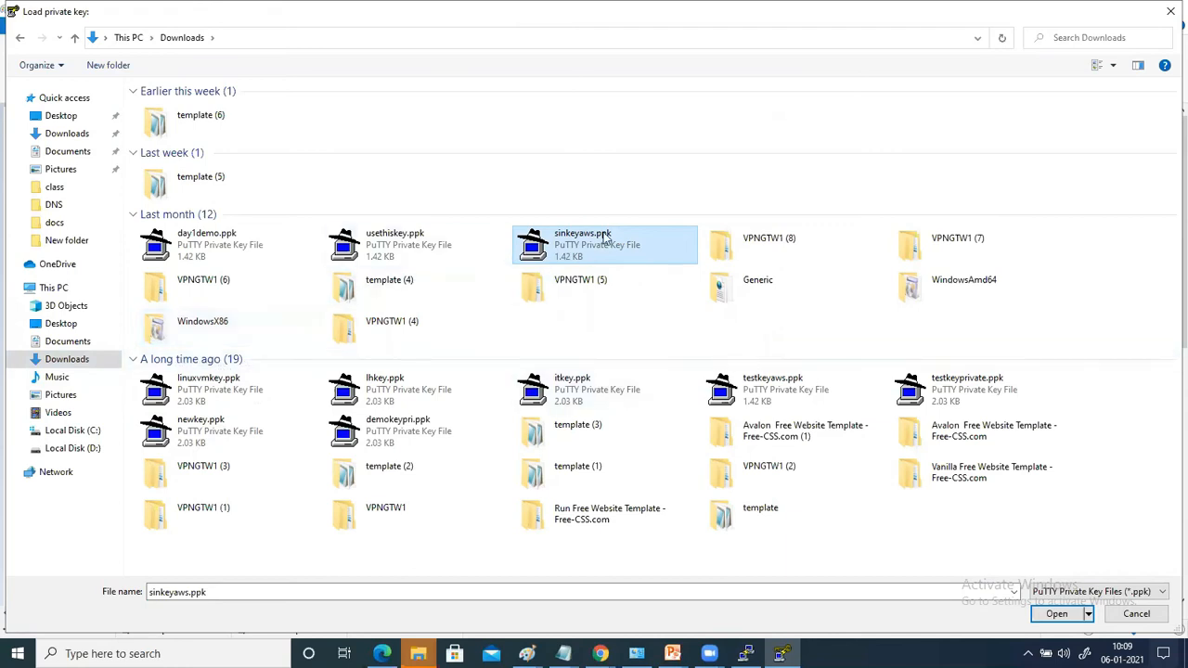
# Show all file types in Downloads and load sinkeyaws.pem into PuTTYgen, acknowledging the import notice.
pyautogui.click(1077, 591)
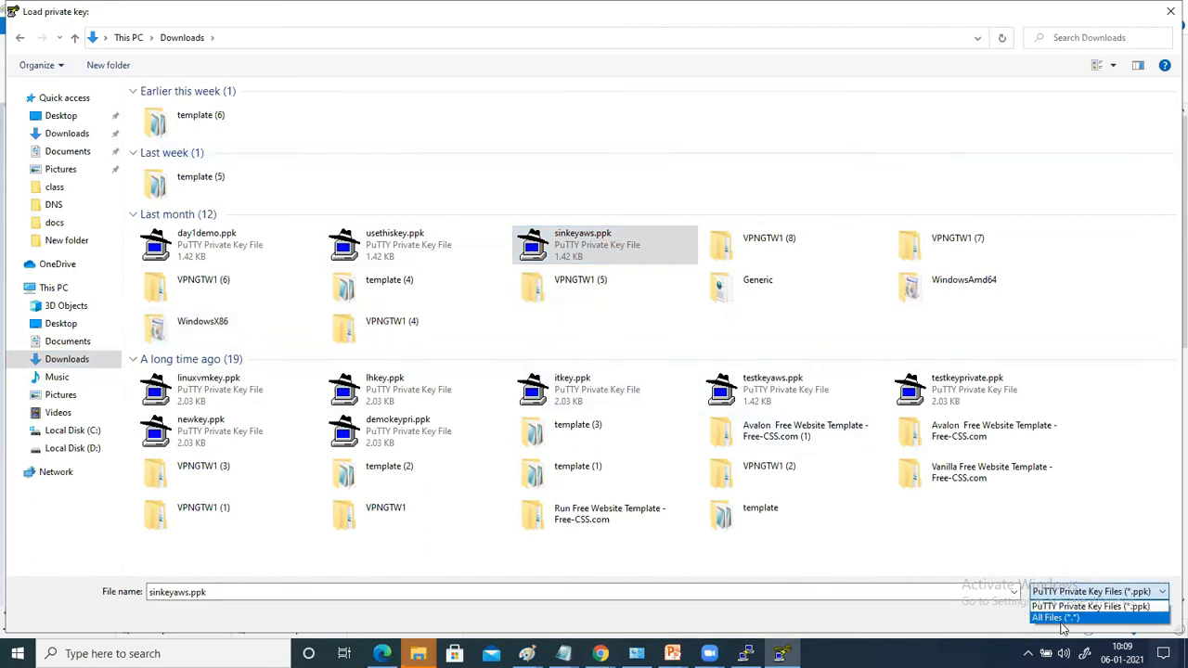
pyautogui.click(1058, 618)
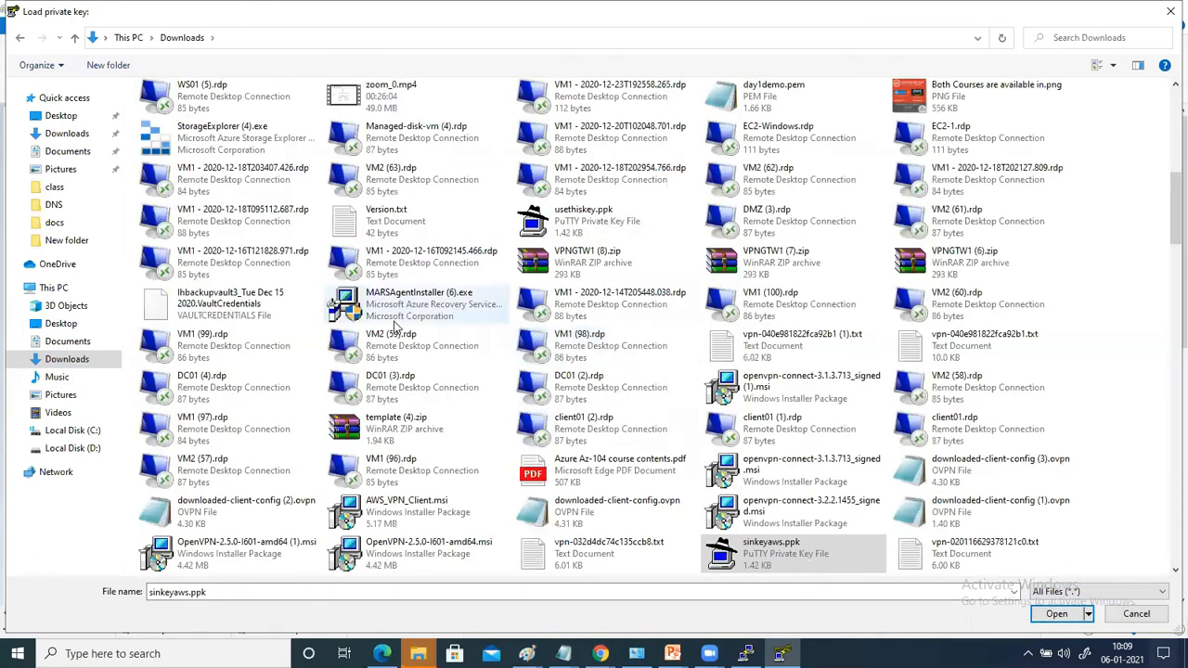
pyautogui.click(309, 176)
pyautogui.write('si')
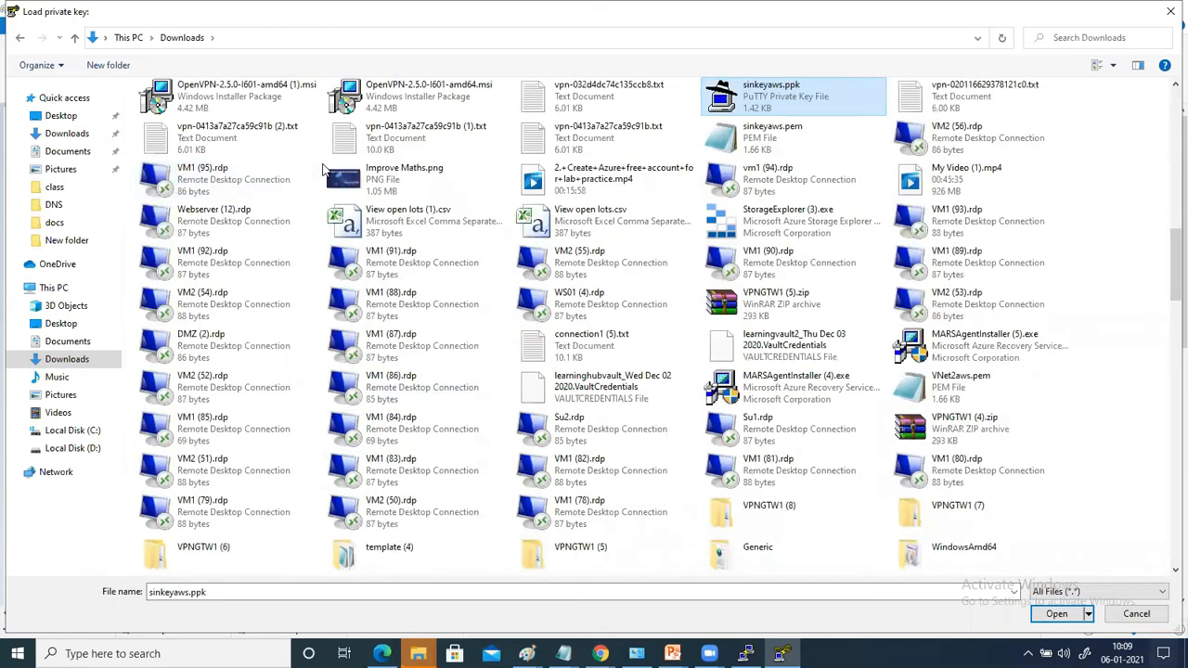
pyautogui.scroll(3, 581, 243)
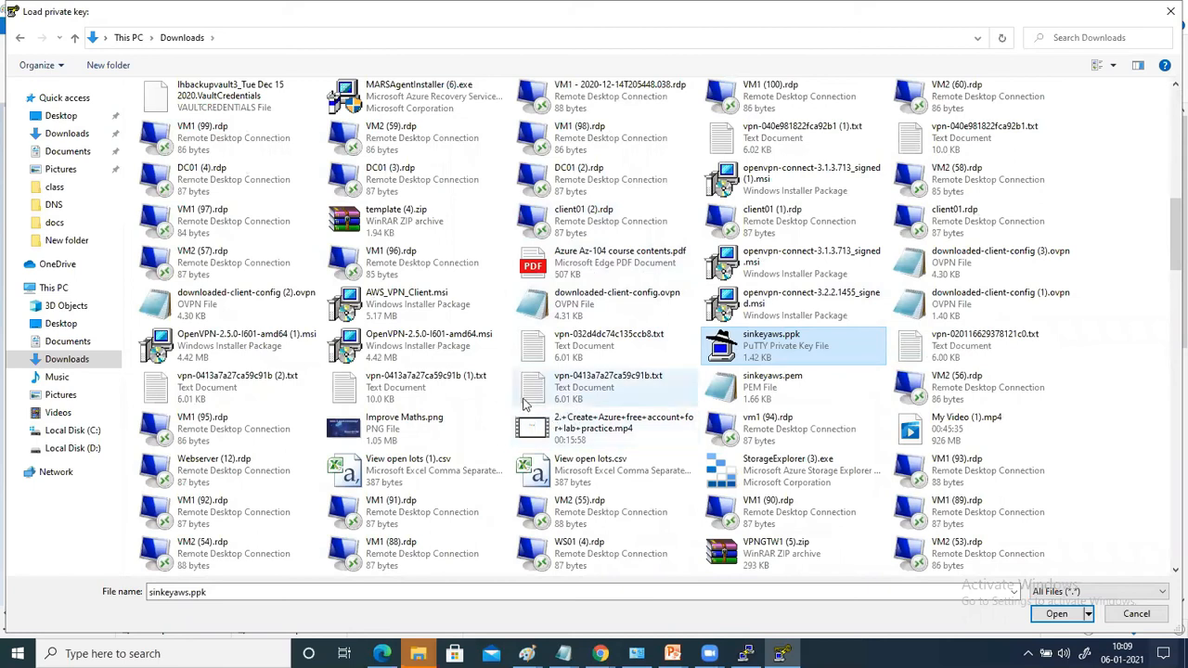
pyautogui.press('Down')
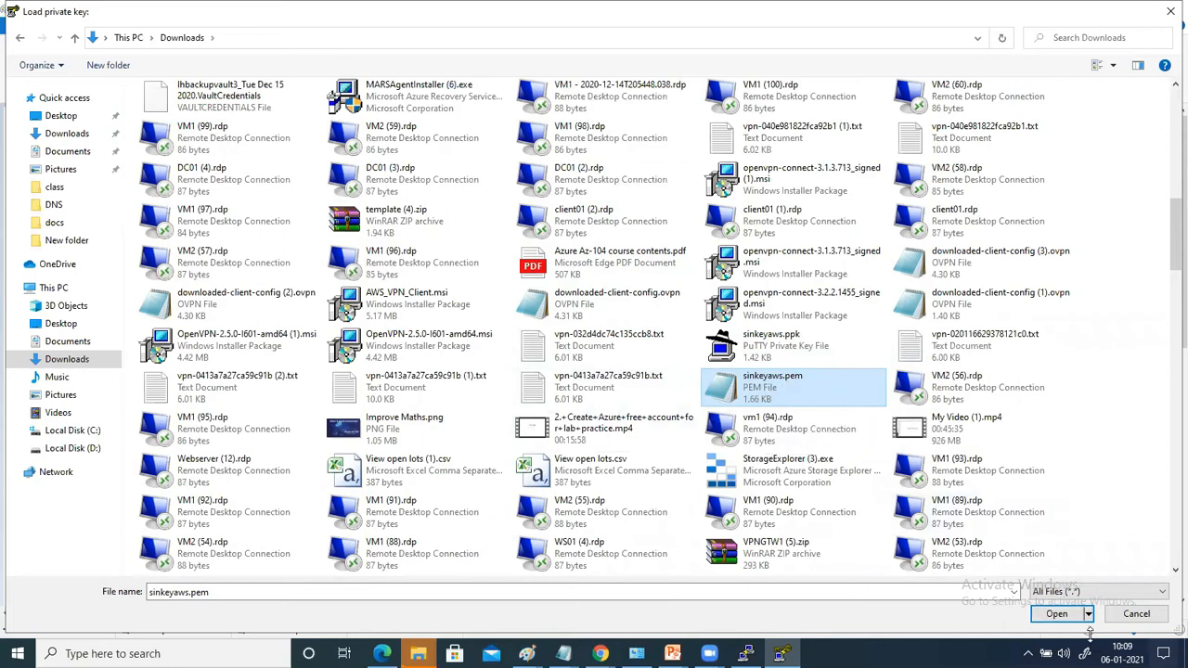
pyautogui.click(1053, 616)
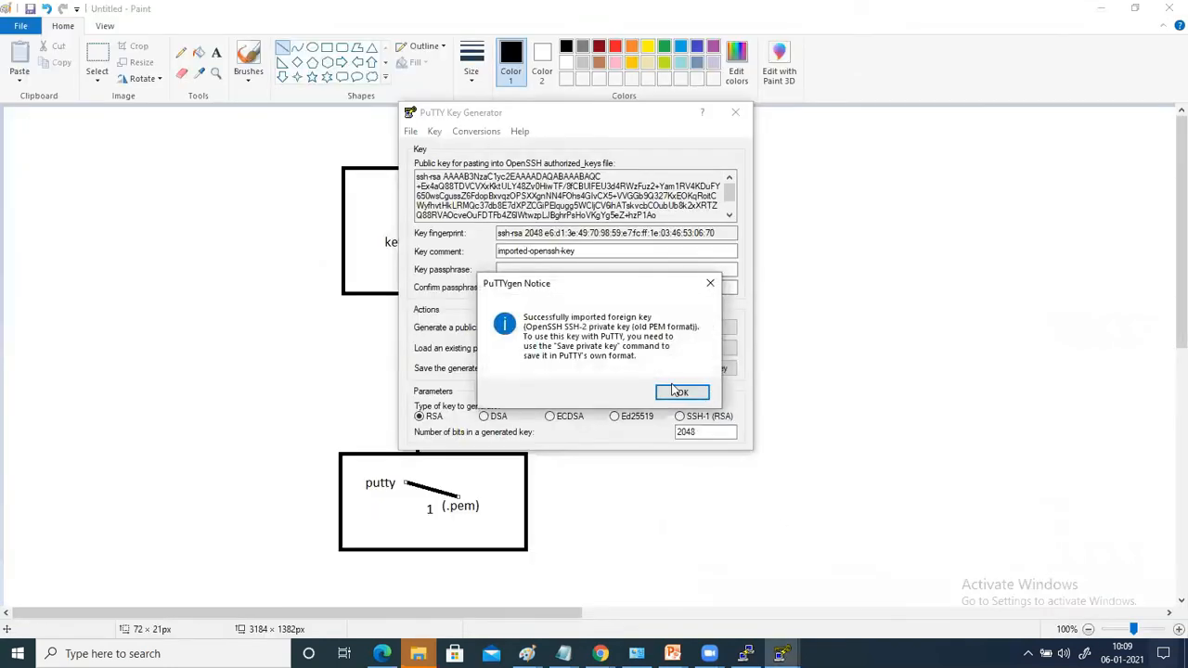
pyautogui.click(678, 393)
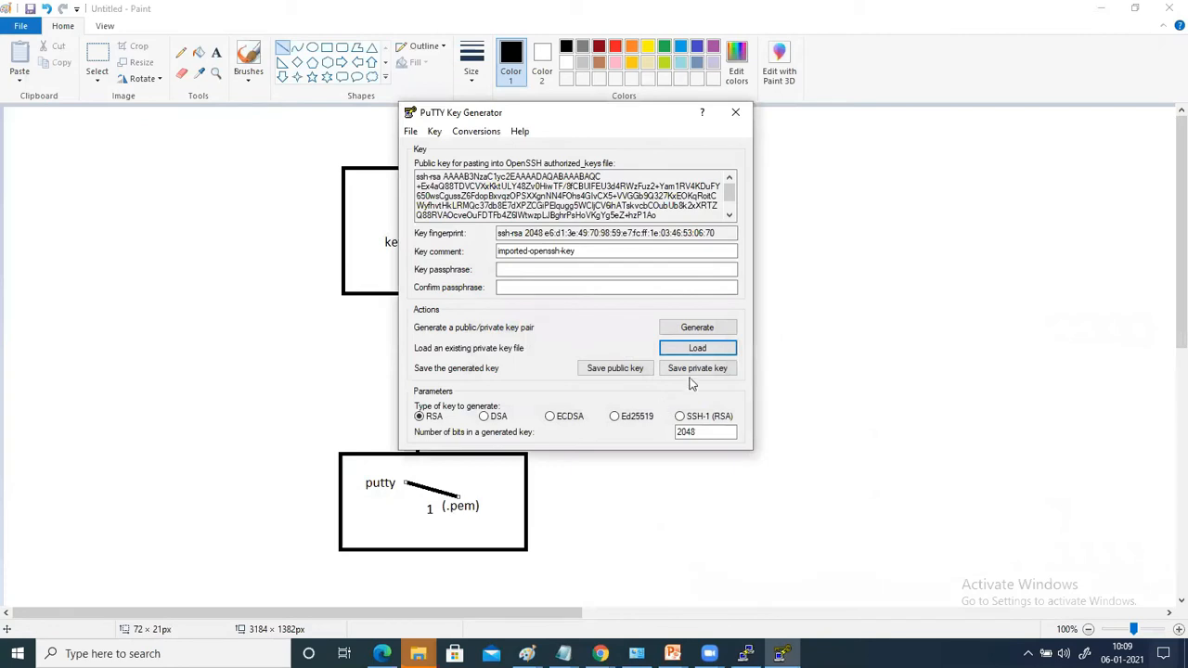
# Save the private key without a passphrase as testday1 in PuTTY's .ppk format in the Downloads folder.
pyautogui.click(696, 368)
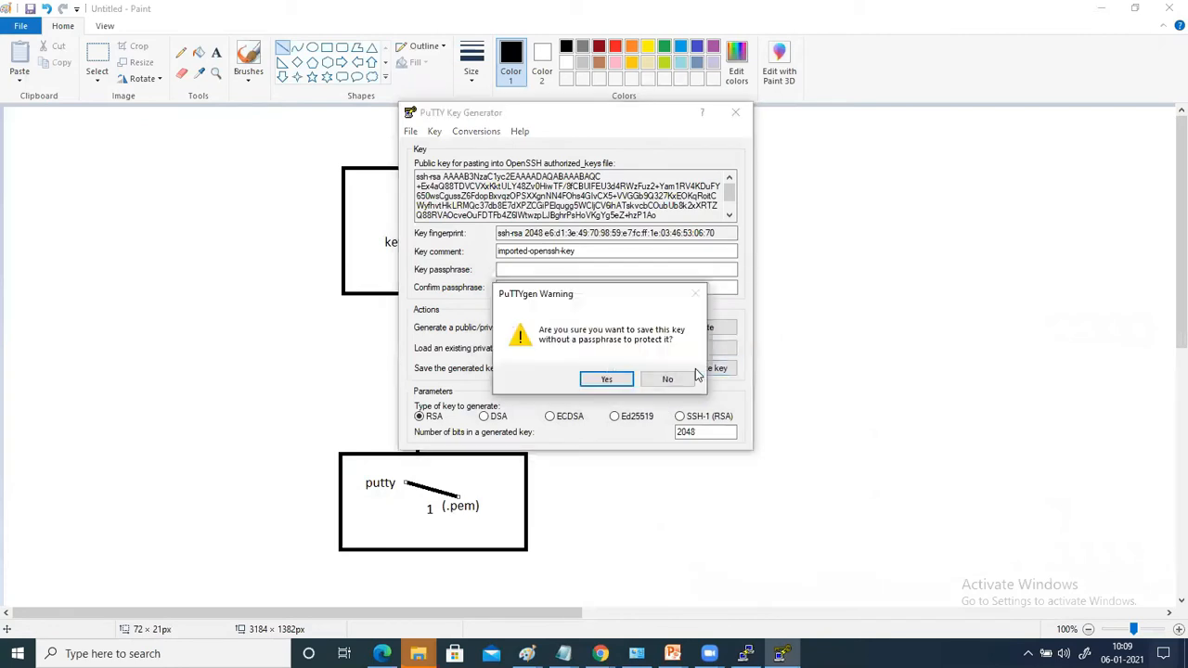
pyautogui.click(608, 379)
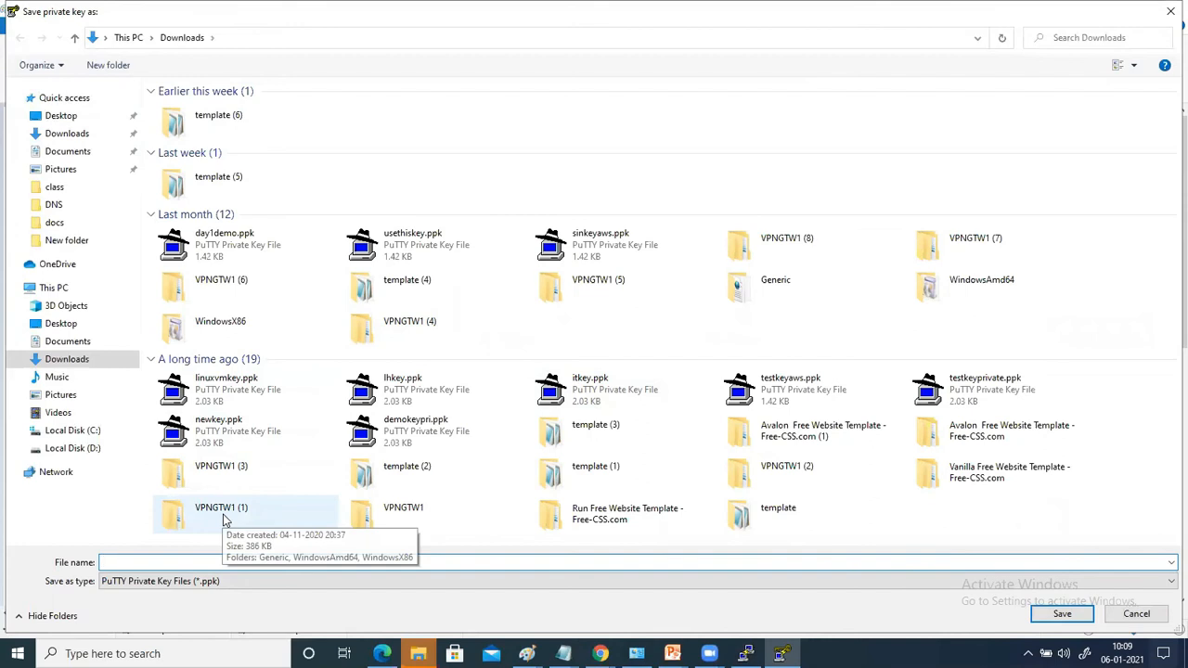
pyautogui.write('est')
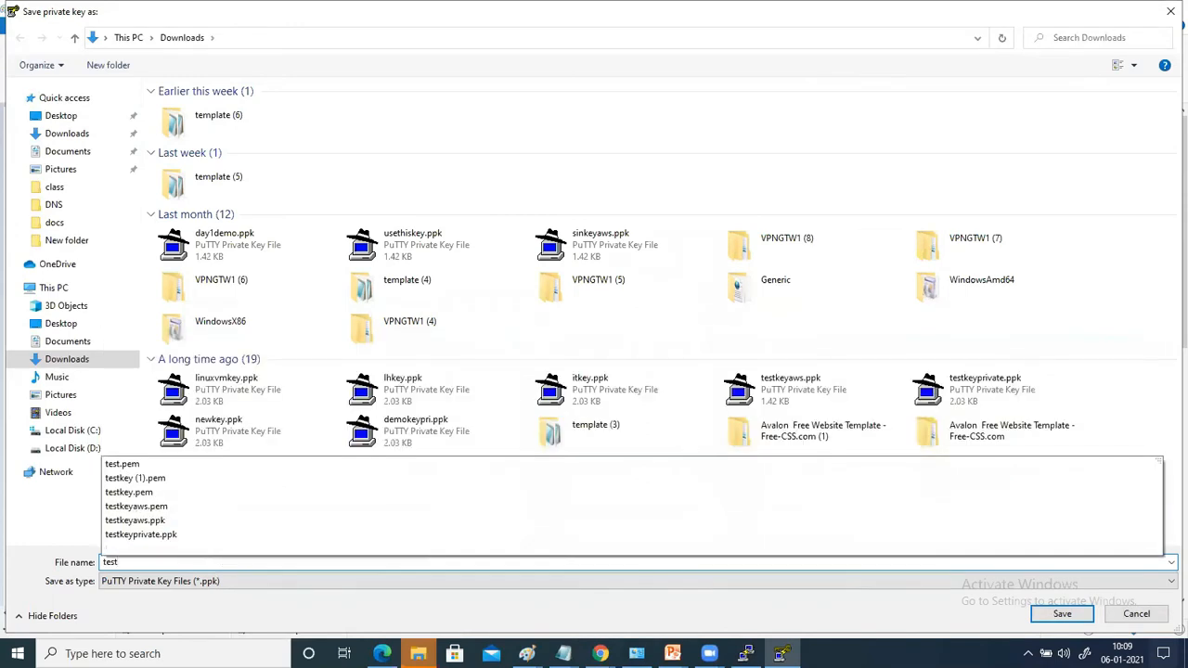
pyautogui.write('day1')
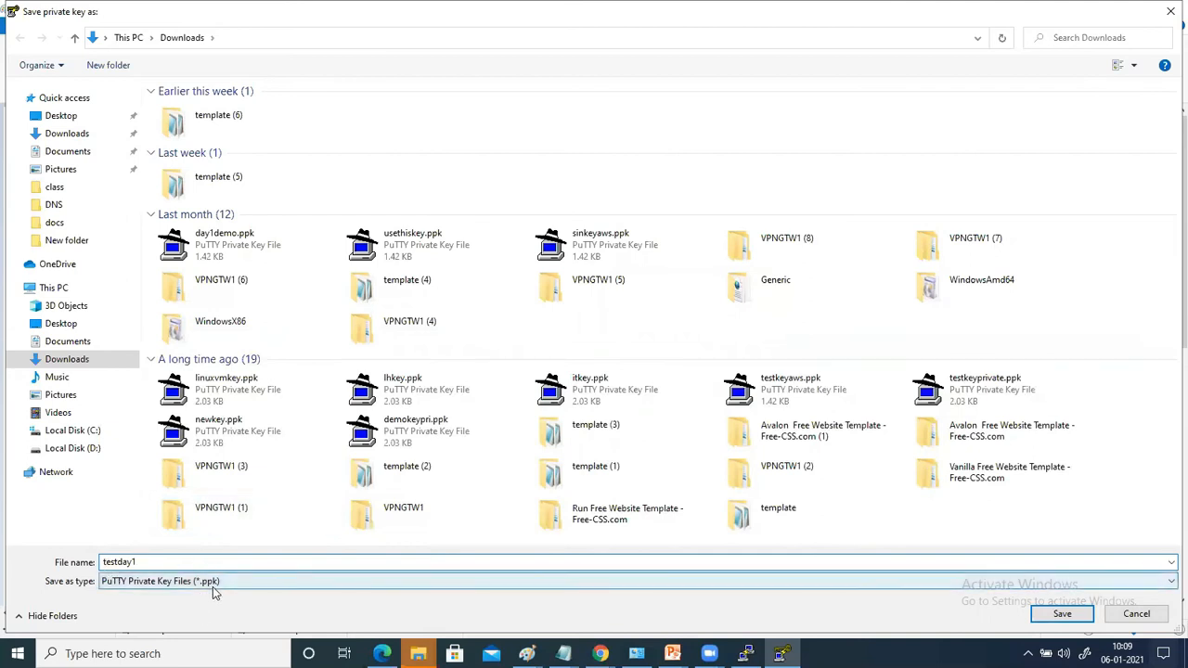
pyautogui.click(1061, 615)
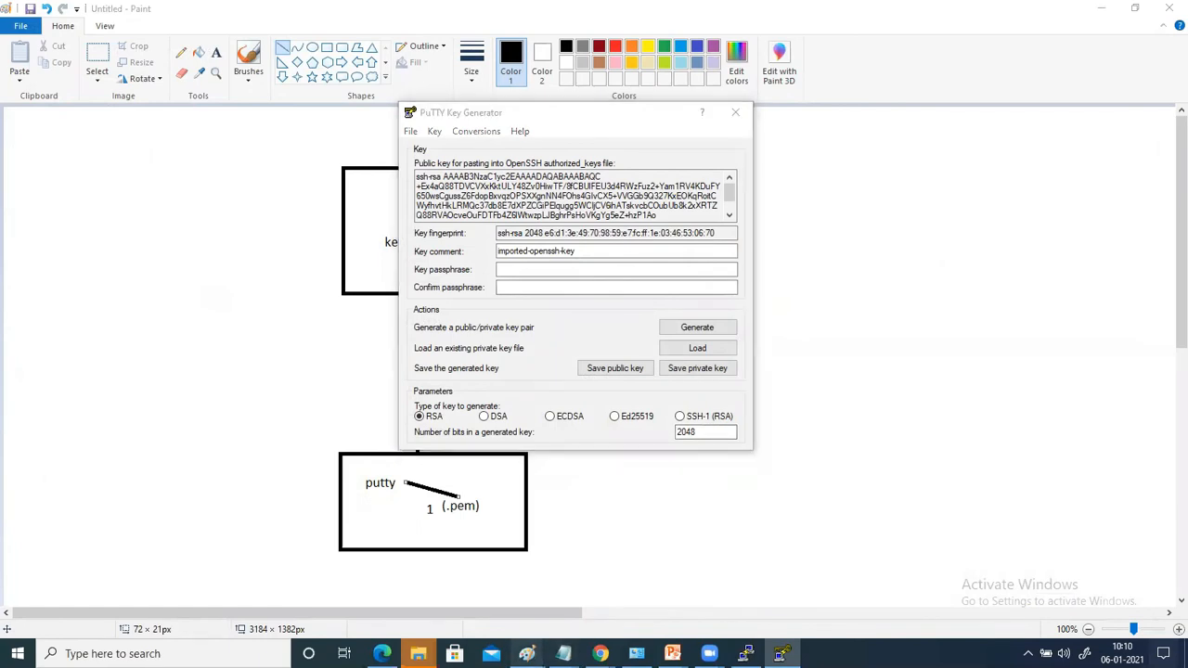
# Switch to the Paint drawing and add the text "testday1.ppk" below "(.pem)" in the lower rectangle.
pyautogui.click(527, 654)
pyautogui.click(933, 591)
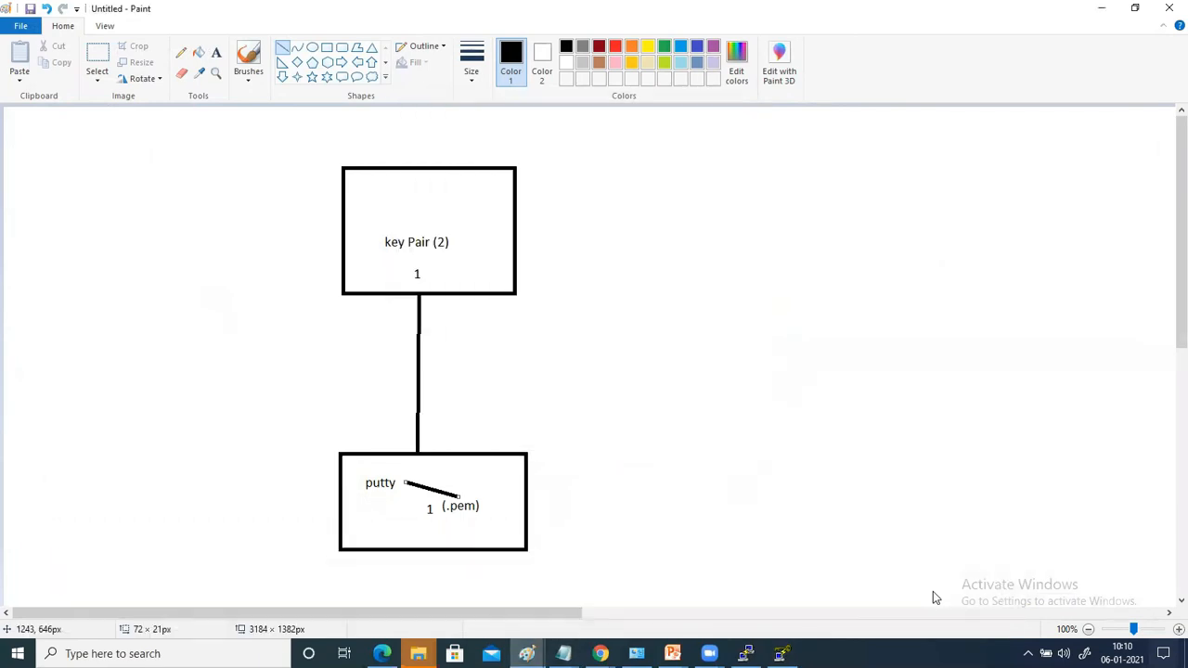
pyautogui.click(216, 52)
pyautogui.click(430, 537)
pyautogui.write('tes')
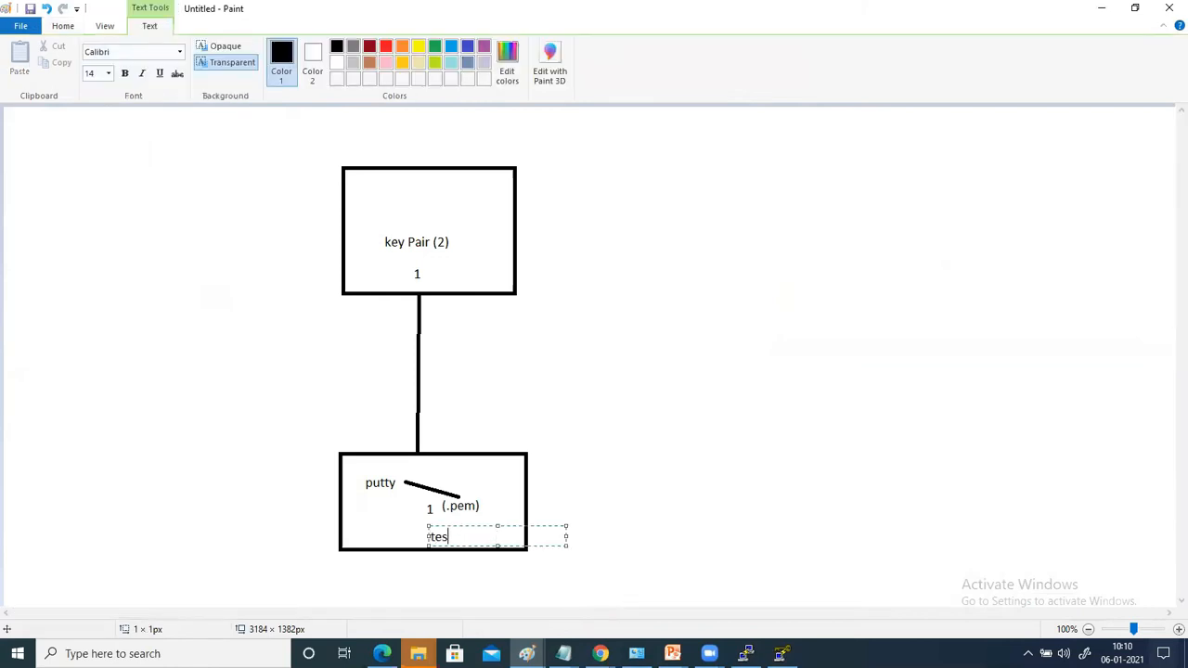
pyautogui.write('tday1.ppk')
pyautogui.click(491, 507)
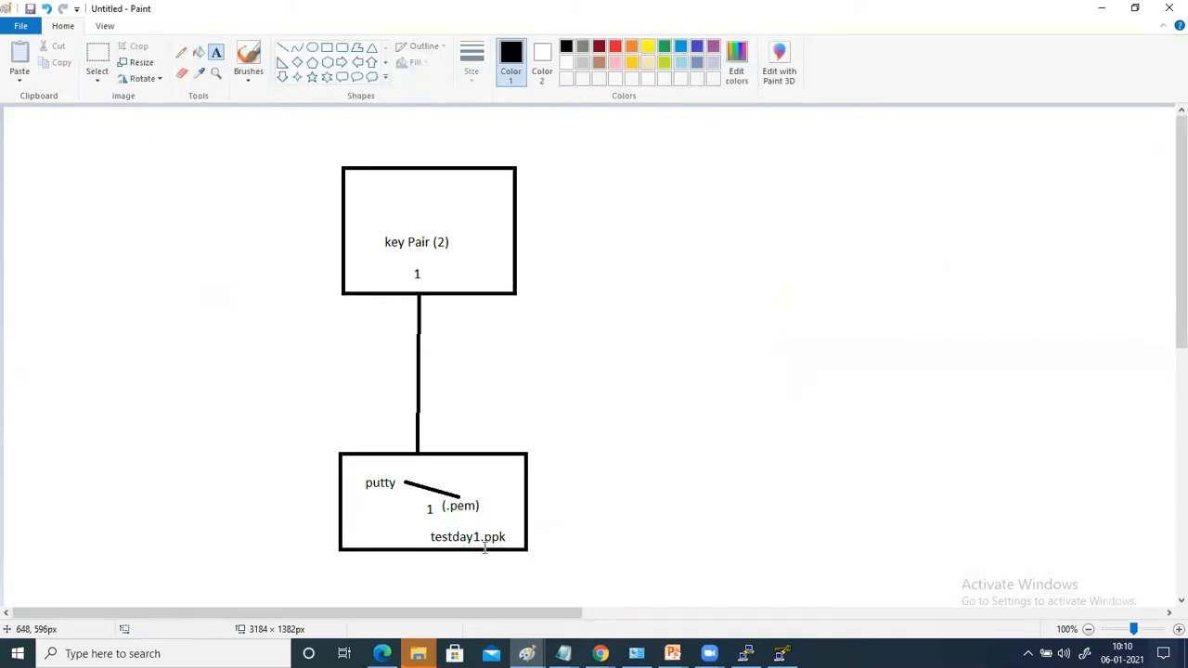
# Draw a line from "testday1.ppk" to "putty" and a second connecting line from the lower rectangle up to the upper one.
pyautogui.click(283, 47)
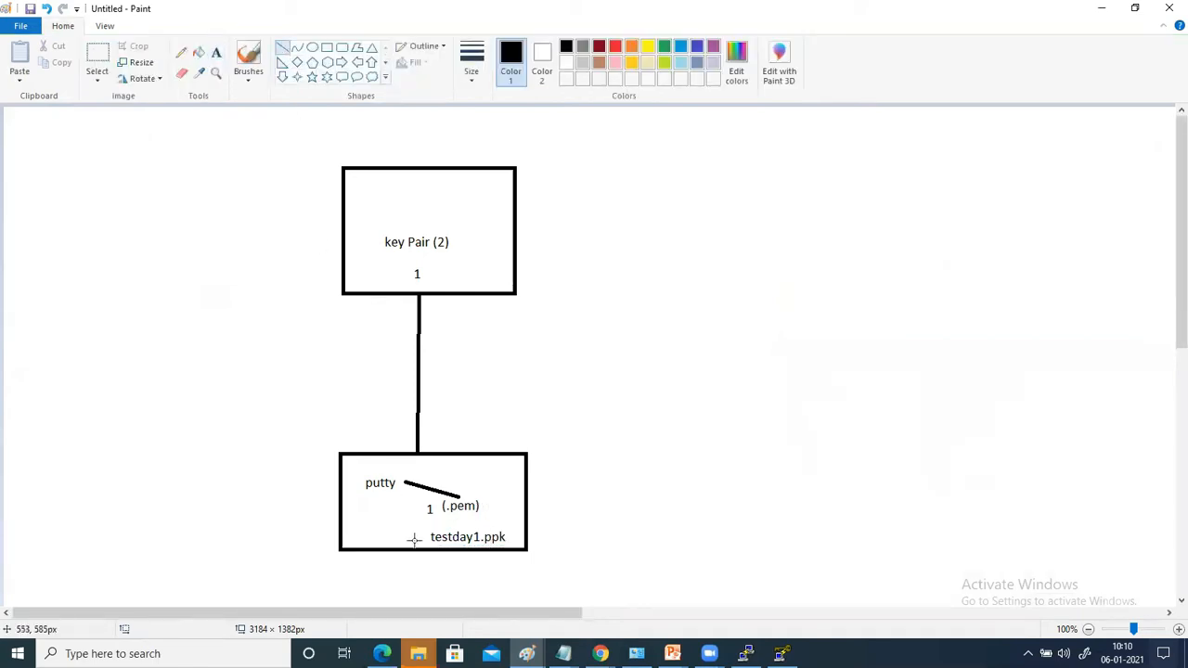
pyautogui.moveTo(427, 541); pyautogui.dragTo(384, 494)
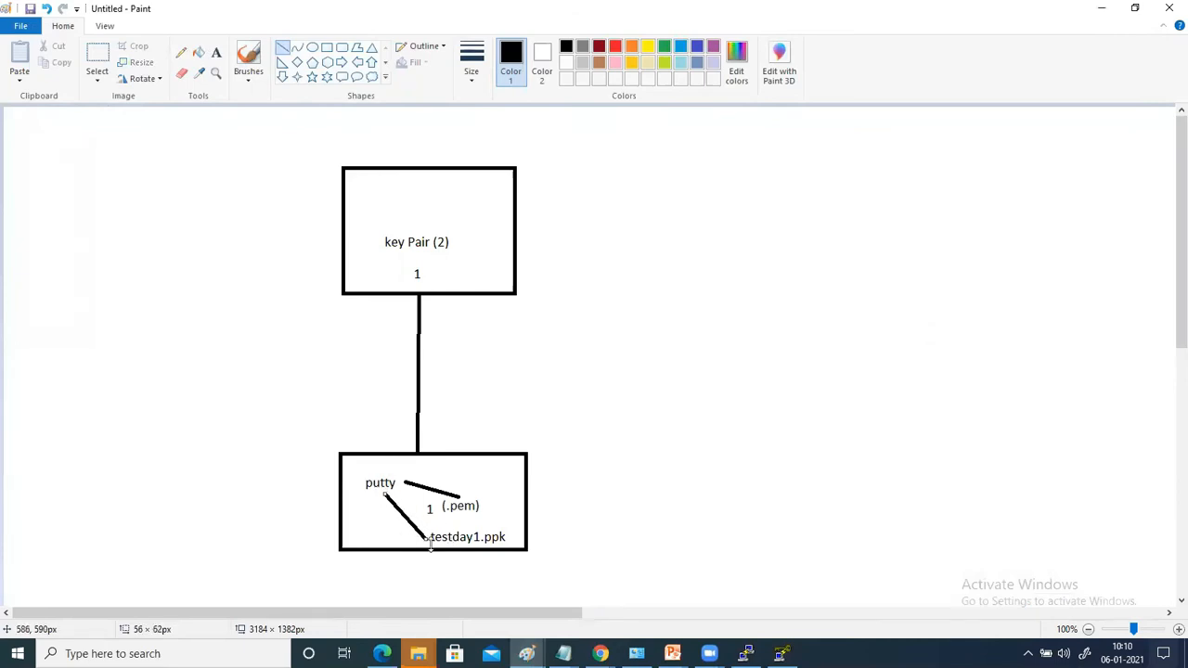
pyautogui.moveTo(380, 453)
pyautogui.mouseDown()
pyautogui.moveTo(393, 384)
pyautogui.moveTo(384, 293)
pyautogui.mouseUp()
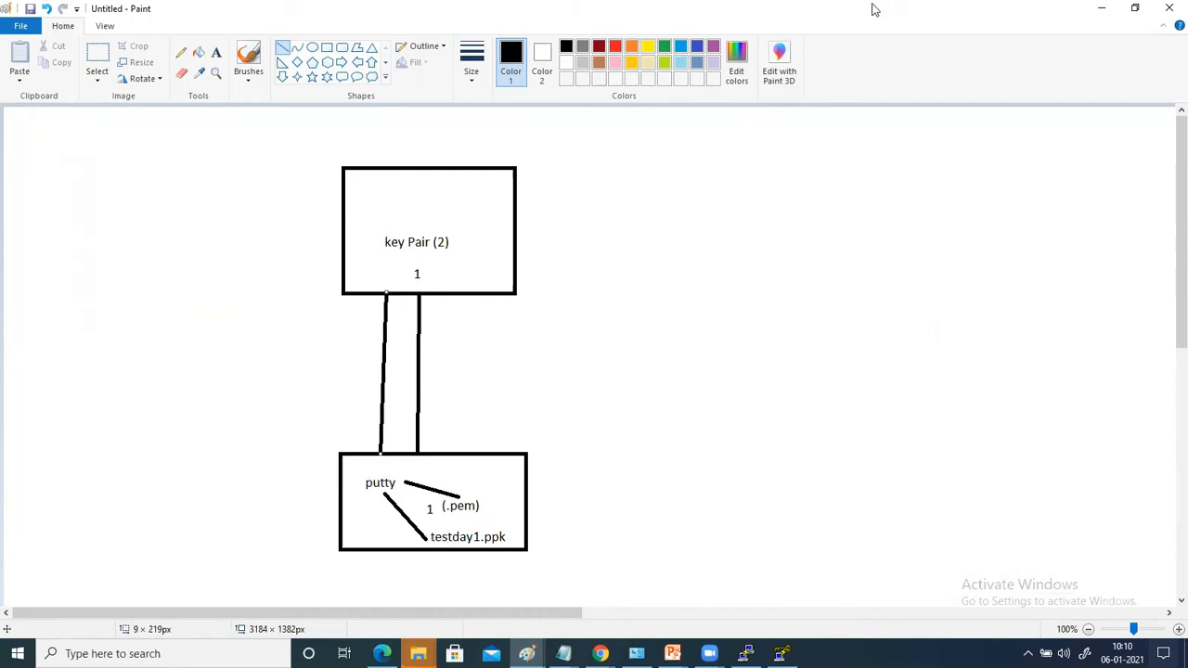
# Minimize Paint, close PuTTYgen, and copy the public IPv4 address of the linux-ec2 instance from the EC2 console.
pyautogui.click(1097, 15)
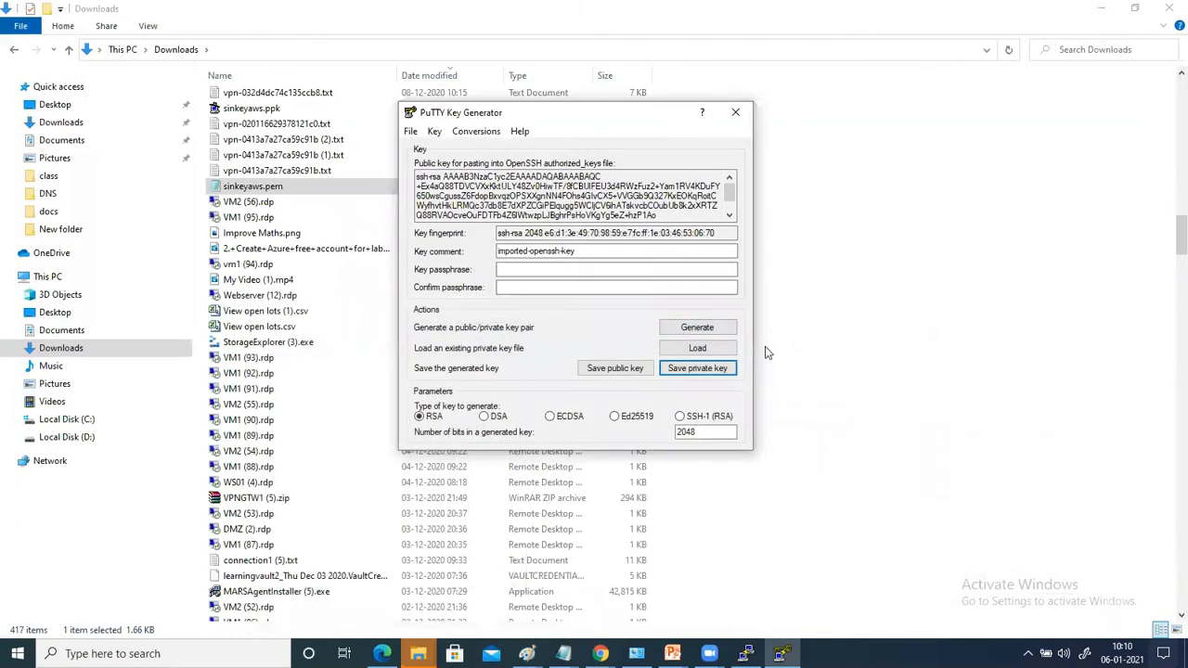
pyautogui.click(737, 114)
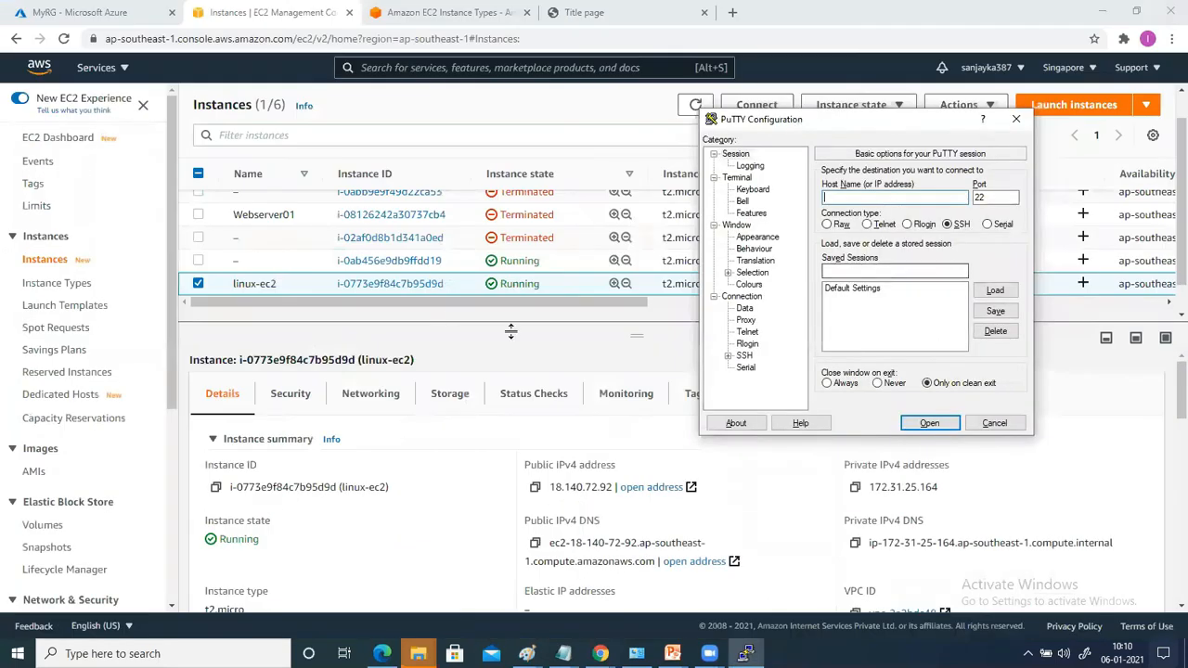
pyautogui.click(511, 331)
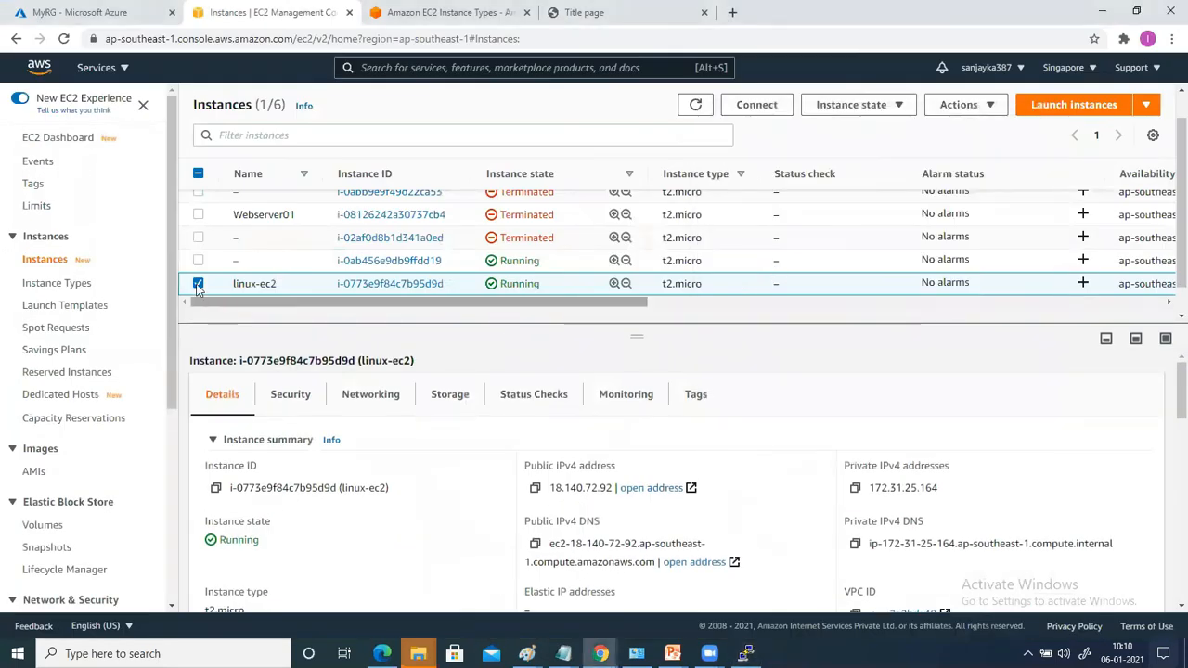
pyautogui.click(537, 489)
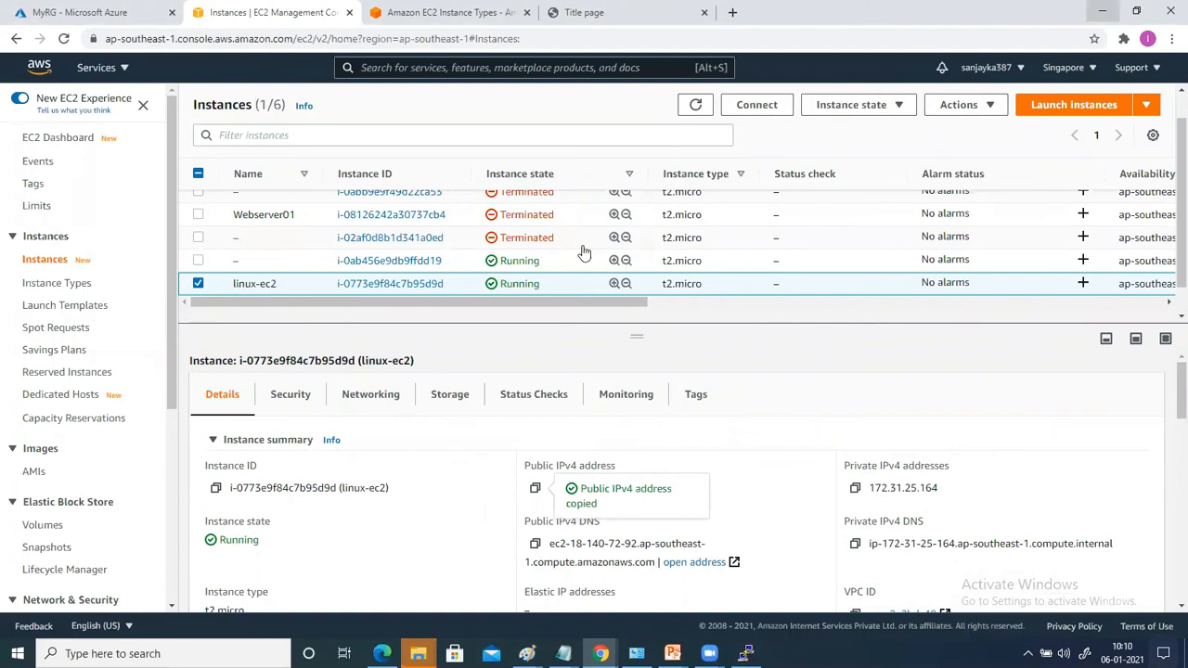
# Open a new PuTTY configuration and enter the copied address 18.140.72.92 as the host name.
pyautogui.click(145, 653)
pyautogui.write('putty')
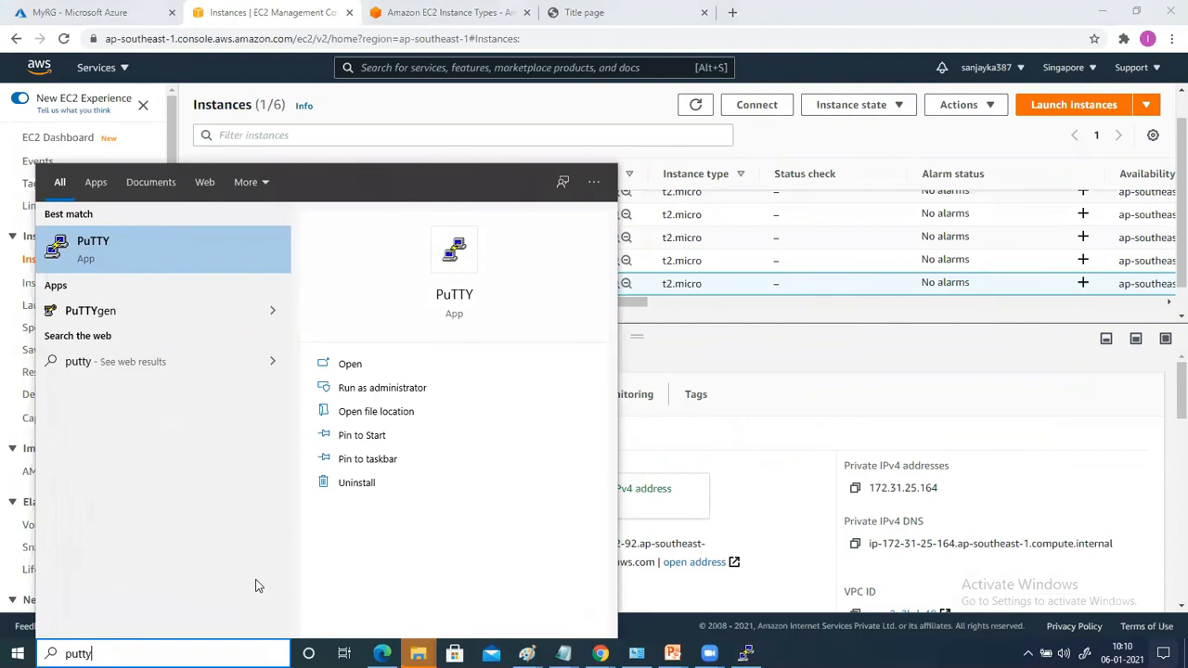
pyautogui.press('Return')
pyautogui.hotkey('ctrl', 'v')
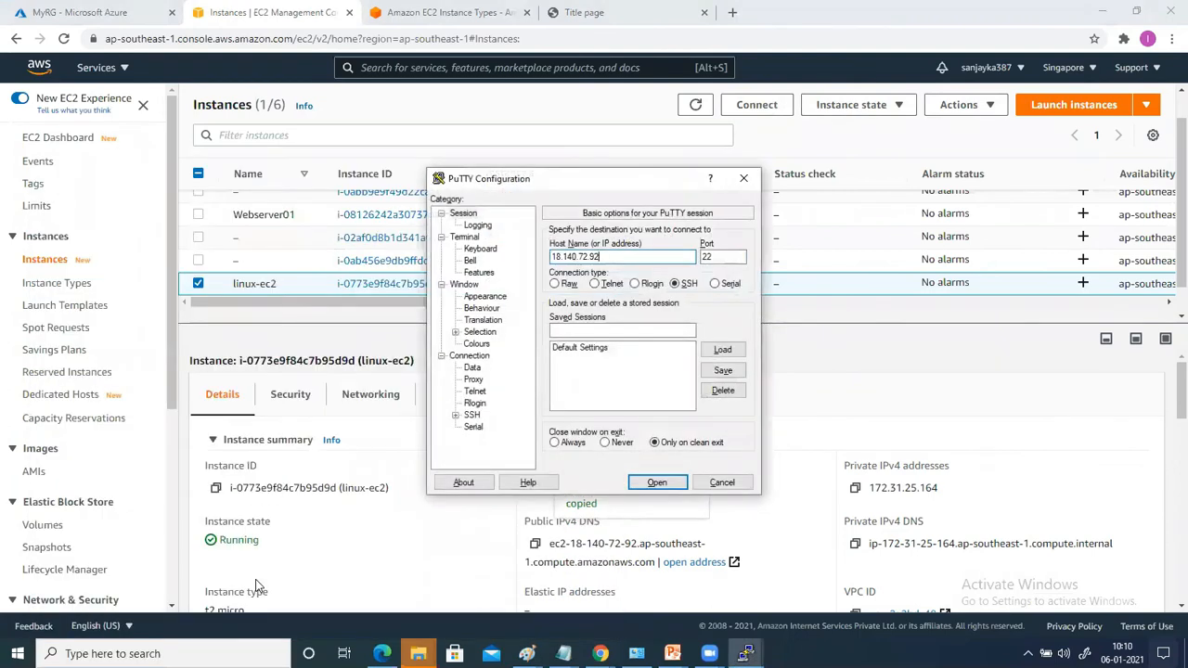
# Set testday1.ppk from Downloads as the private key file for the session's SSH authentication.
pyautogui.click(455, 415)
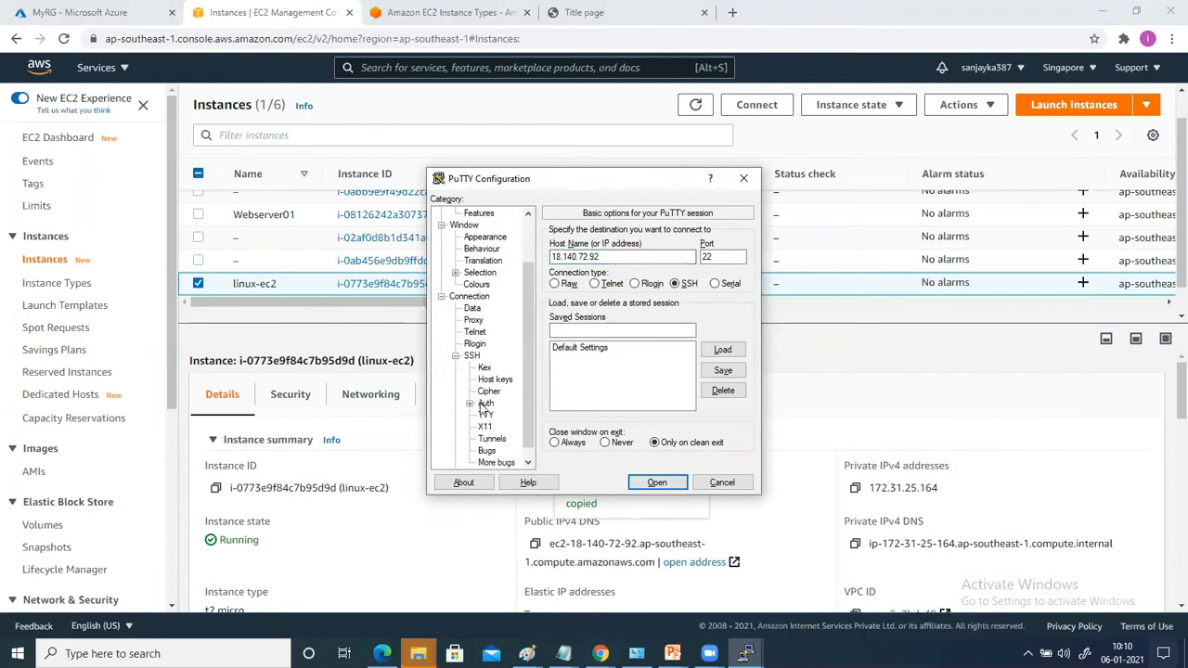
pyautogui.click(484, 402)
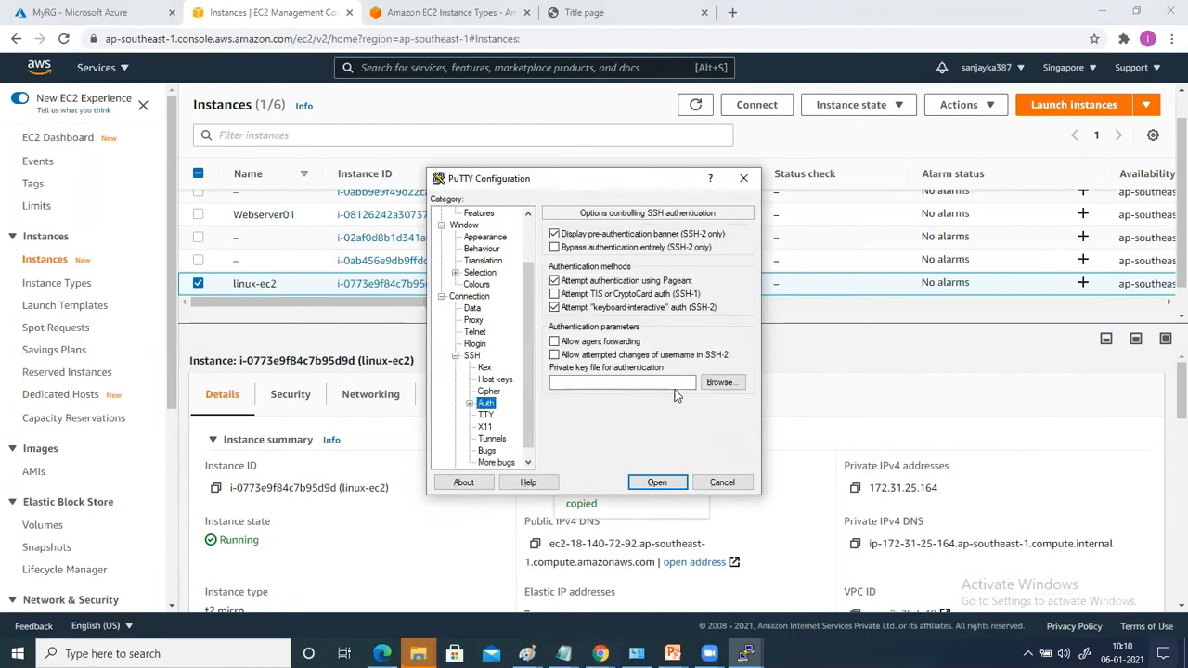
pyautogui.click(720, 382)
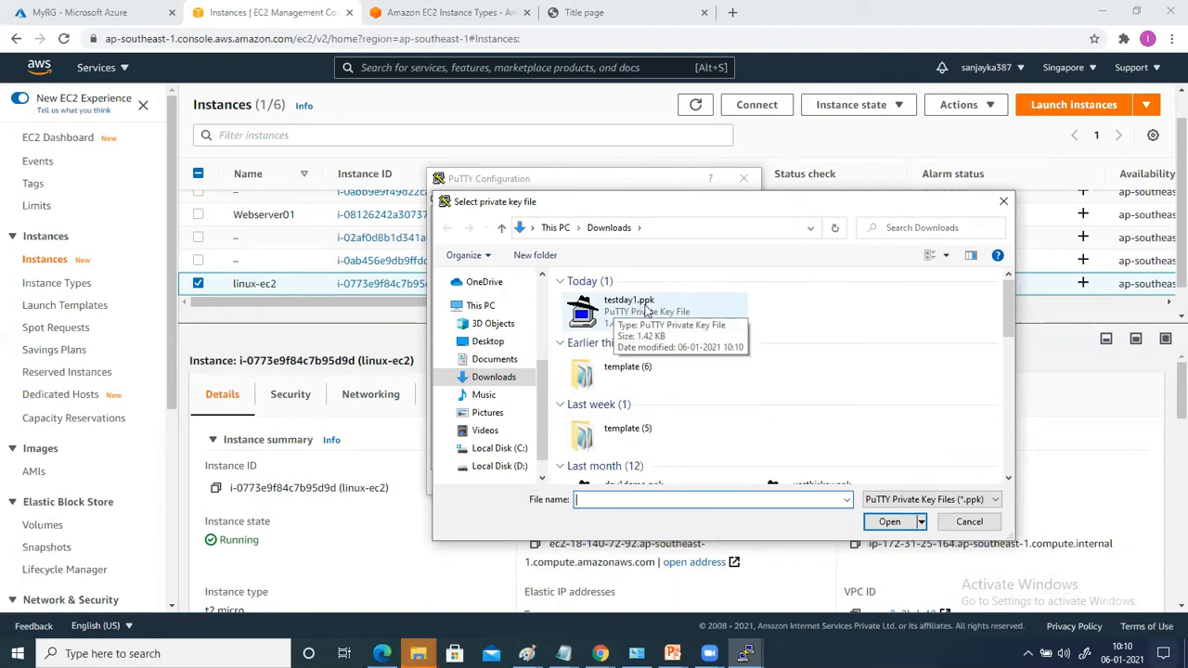
pyautogui.click(647, 310)
pyautogui.click(891, 522)
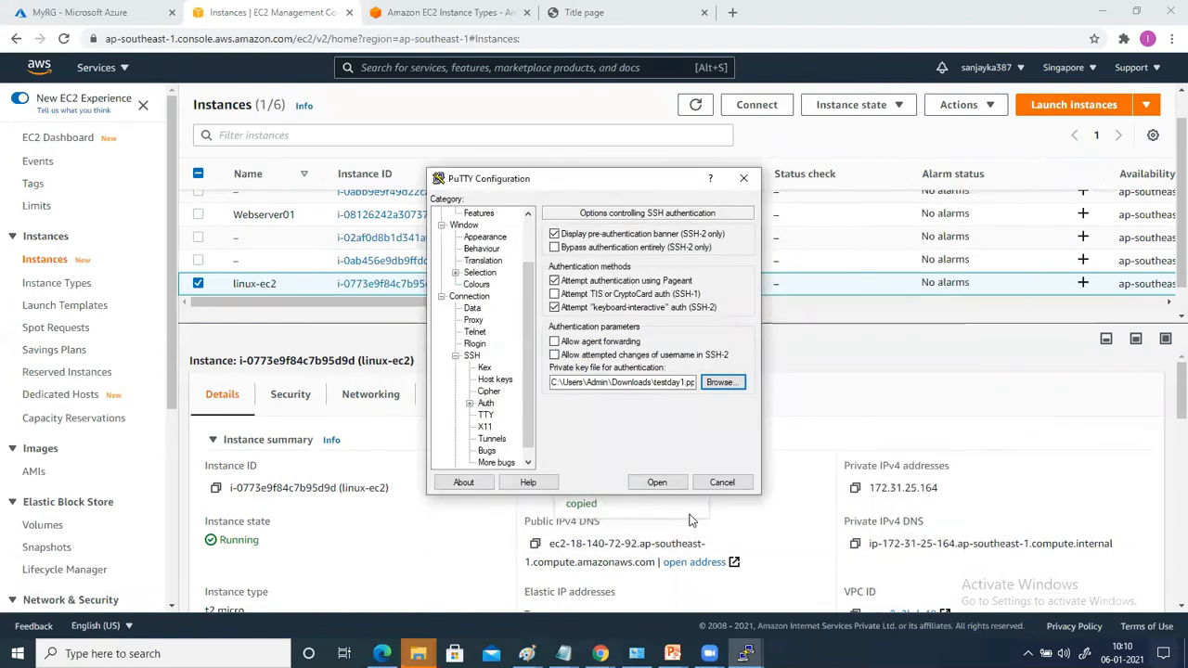
# Open the SSH session, accept and cache the server's host key, and log in as ec2-user.
pyautogui.click(657, 482)
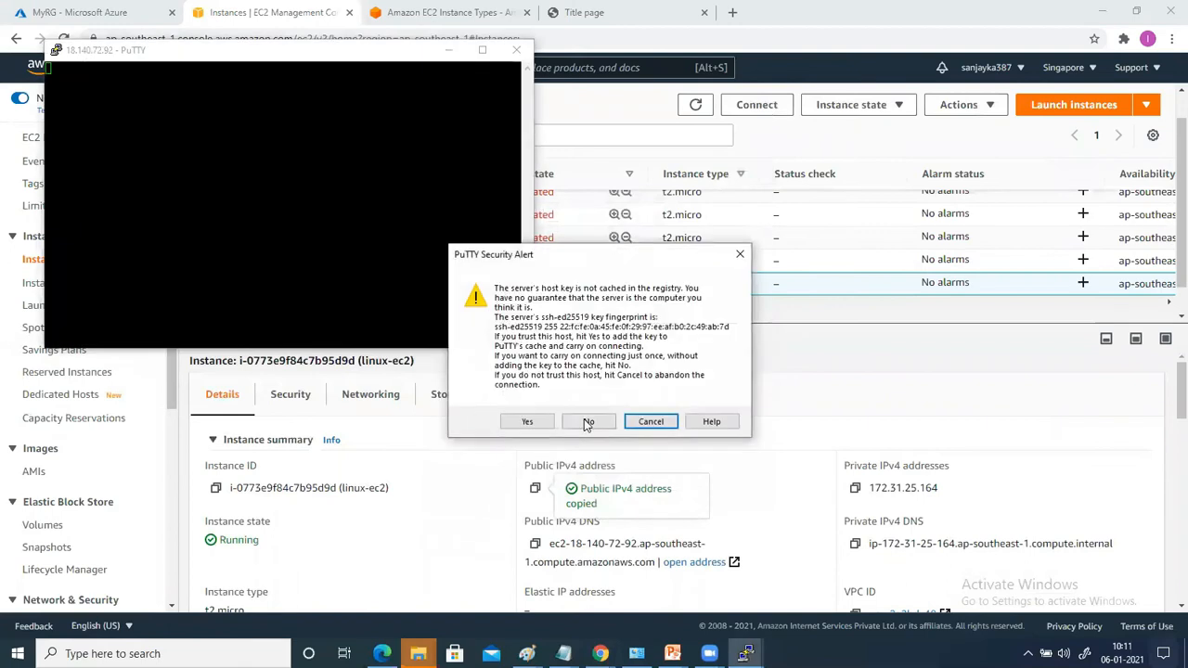
pyautogui.click(534, 421)
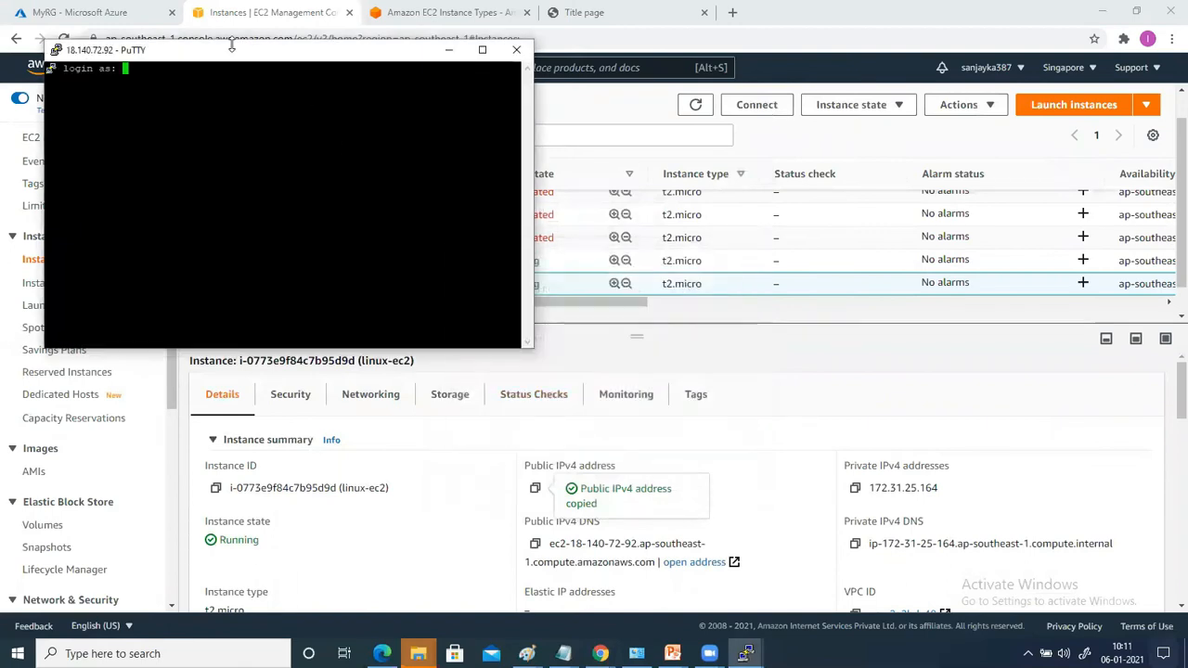
pyautogui.moveTo(245, 63); pyautogui.dragTo(600, 152)
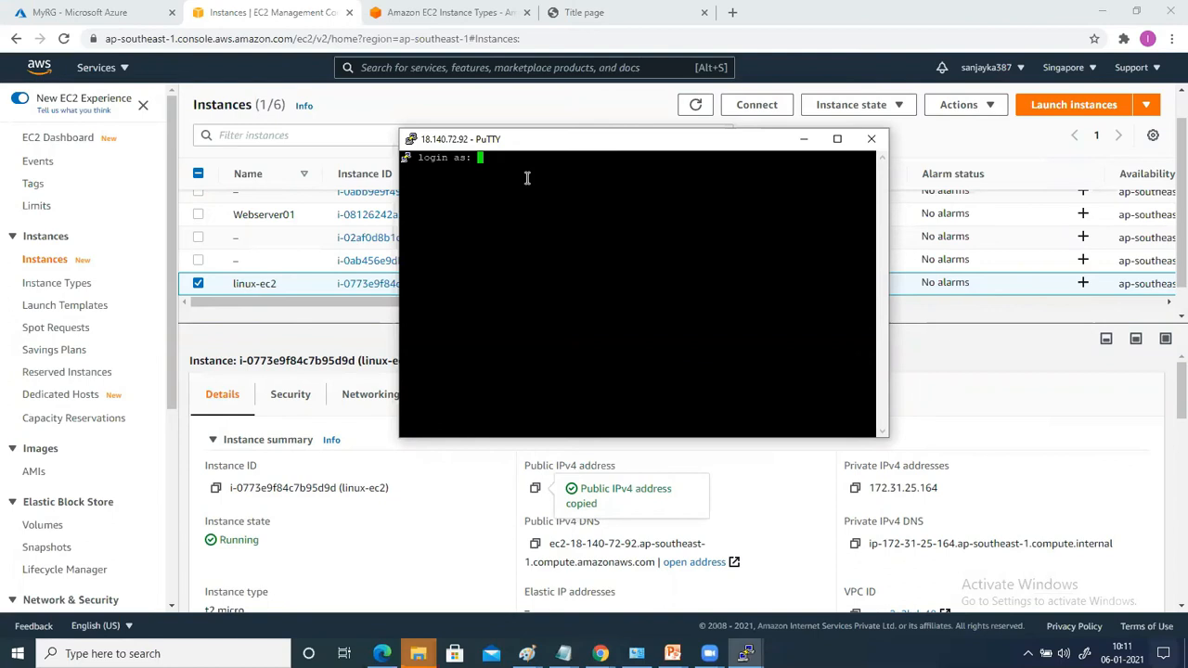
pyautogui.write('ec2-user')
pyautogui.press('Return')
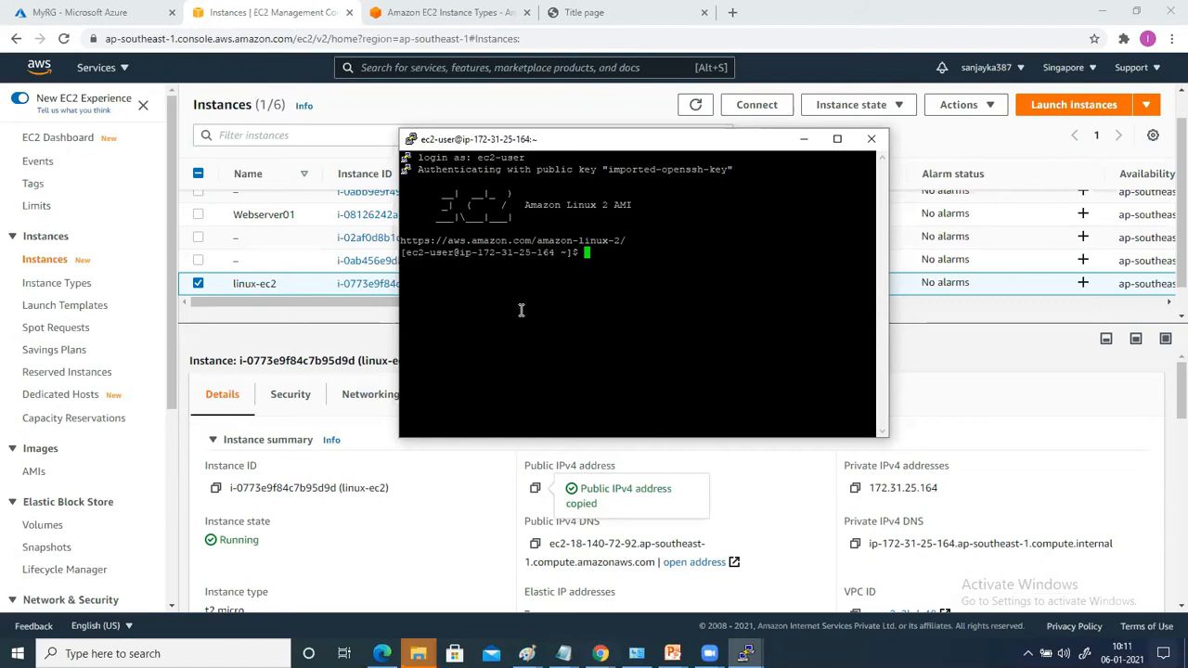
# Switch to the root account with sudo su, and minimize the terminal window.
pyautogui.write('sudo su')
pyautogui.press('Return')
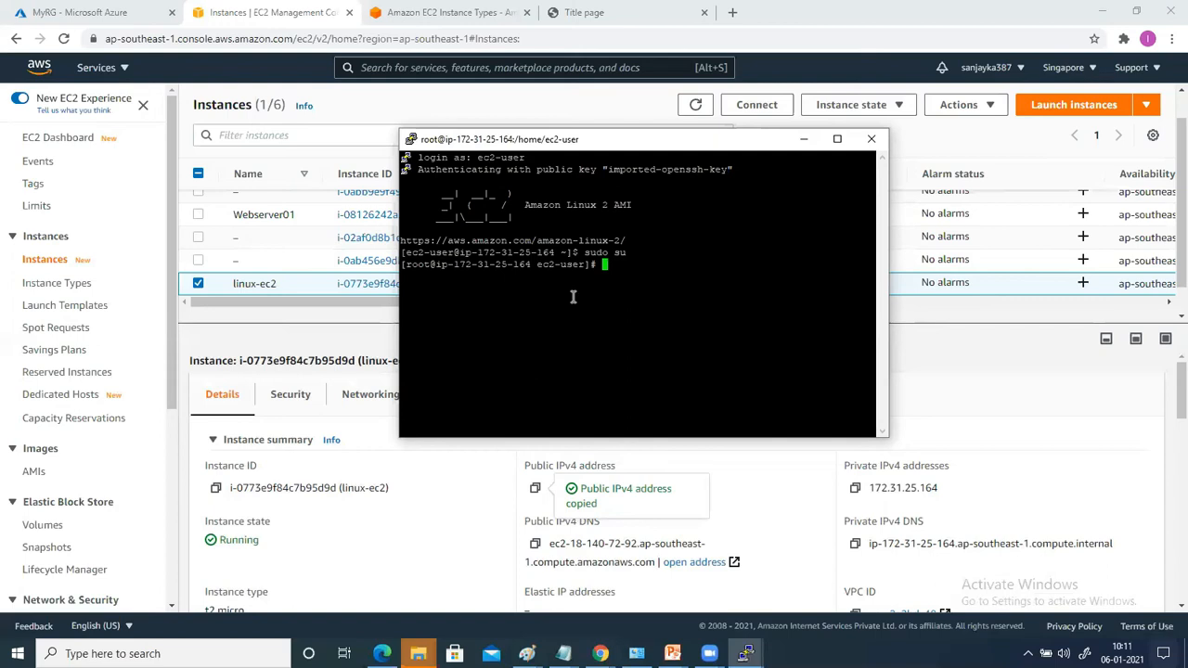
pyautogui.click(802, 140)
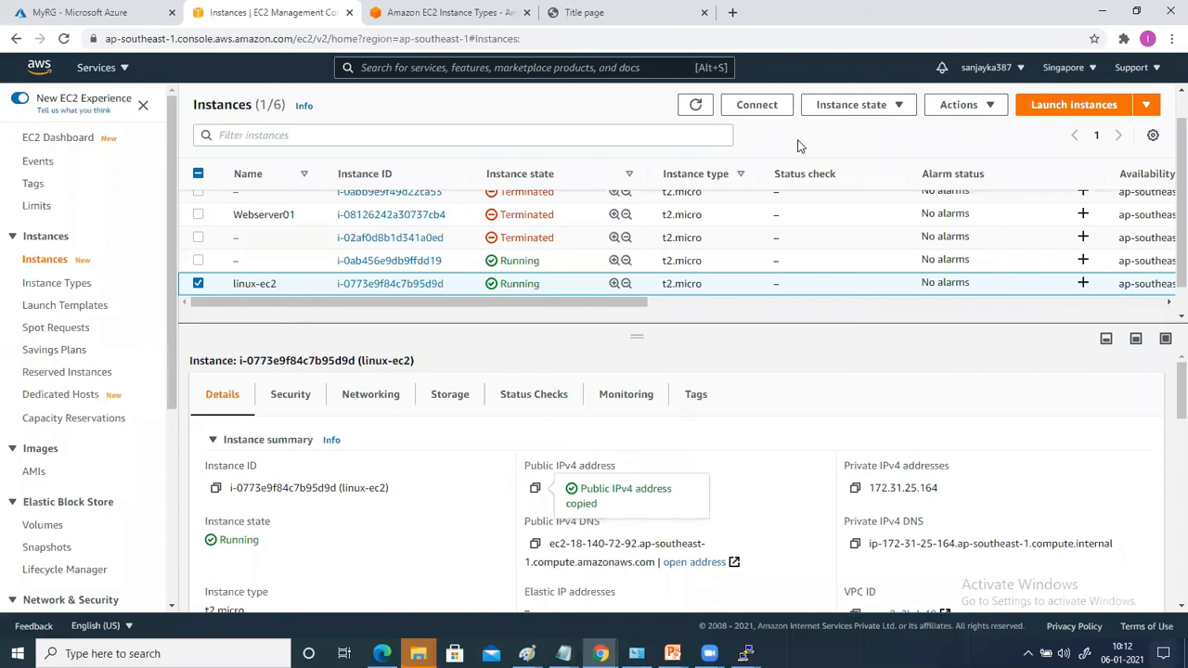
# Switch to the EC2 Instance type.pptx presentation in PowerPoint and show slide 1.
pyautogui.click(674, 654)
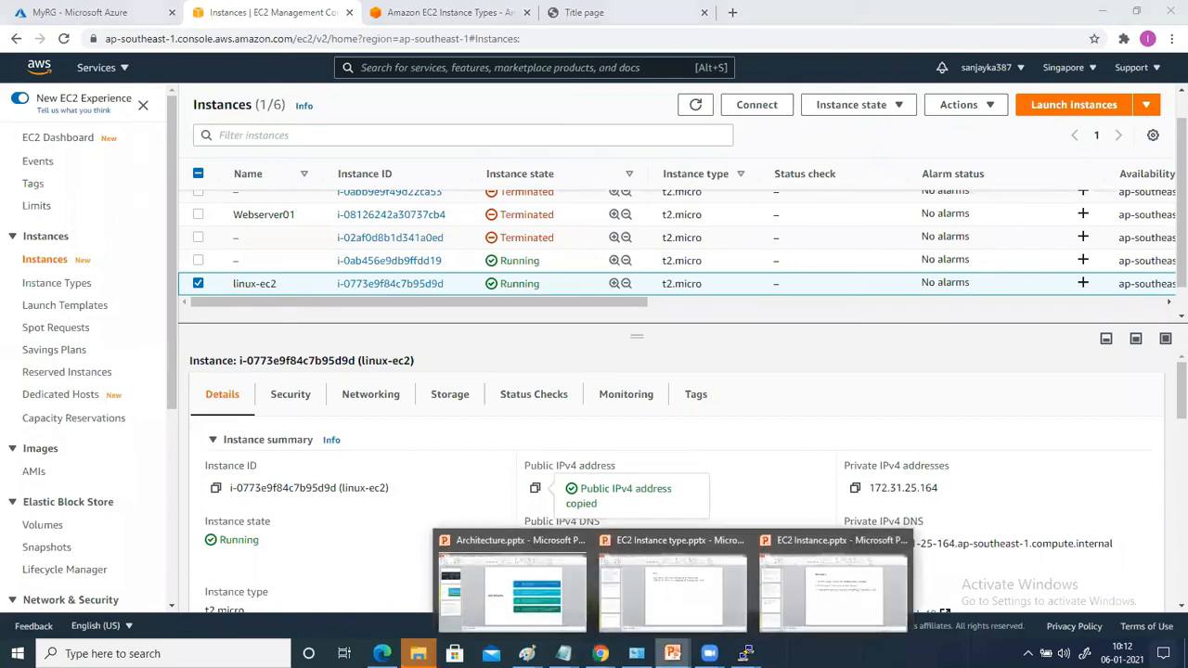
pyautogui.click(672, 591)
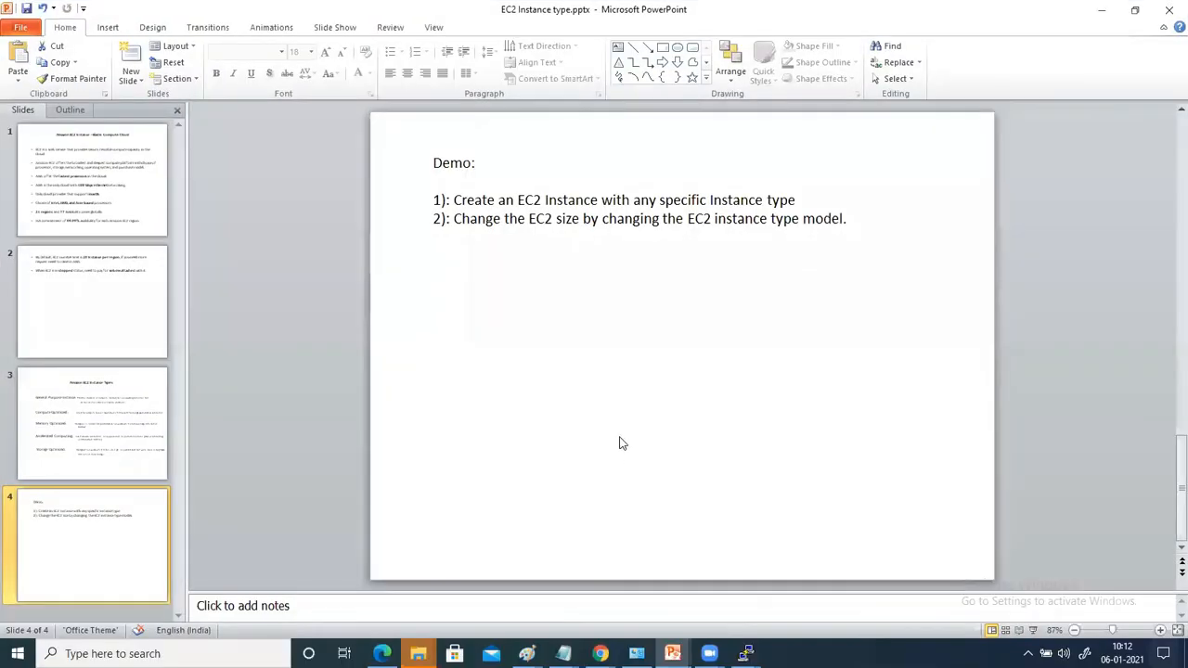
pyautogui.click(78, 190)
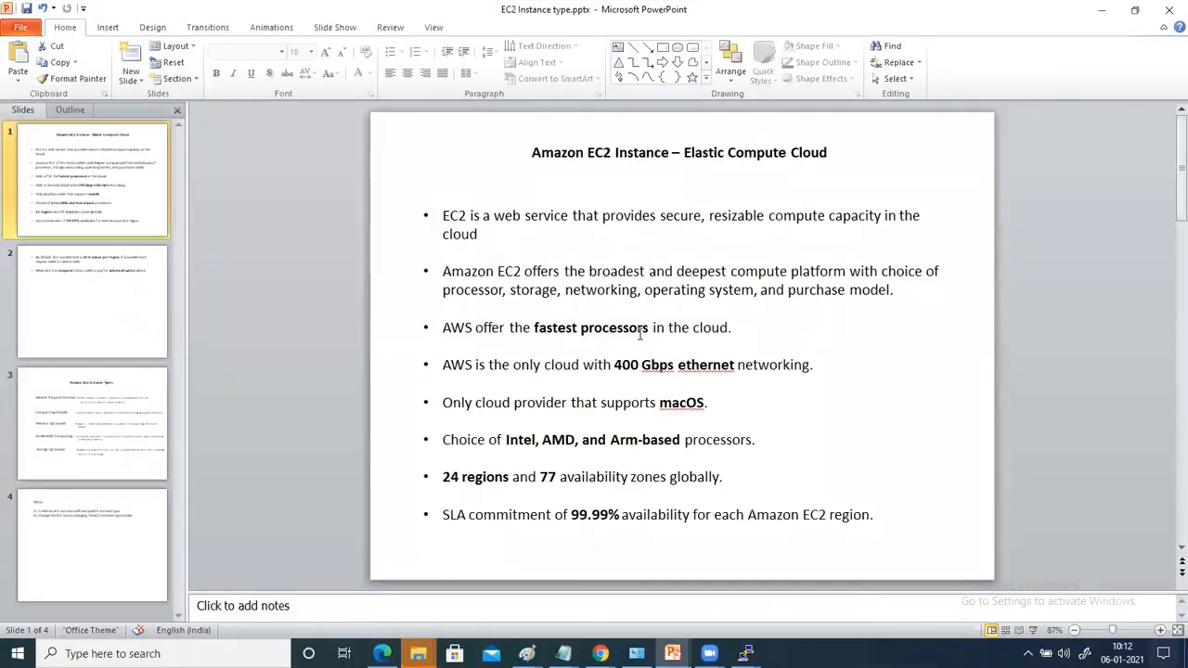